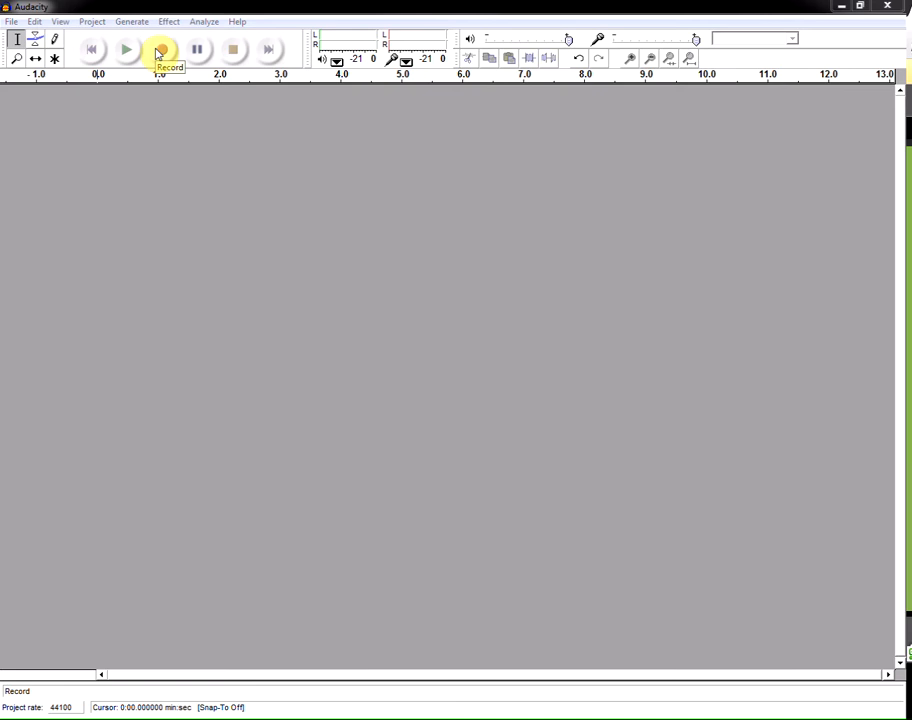
- Record a short spoken clip of about five seconds and stop the recording
click(159, 51)
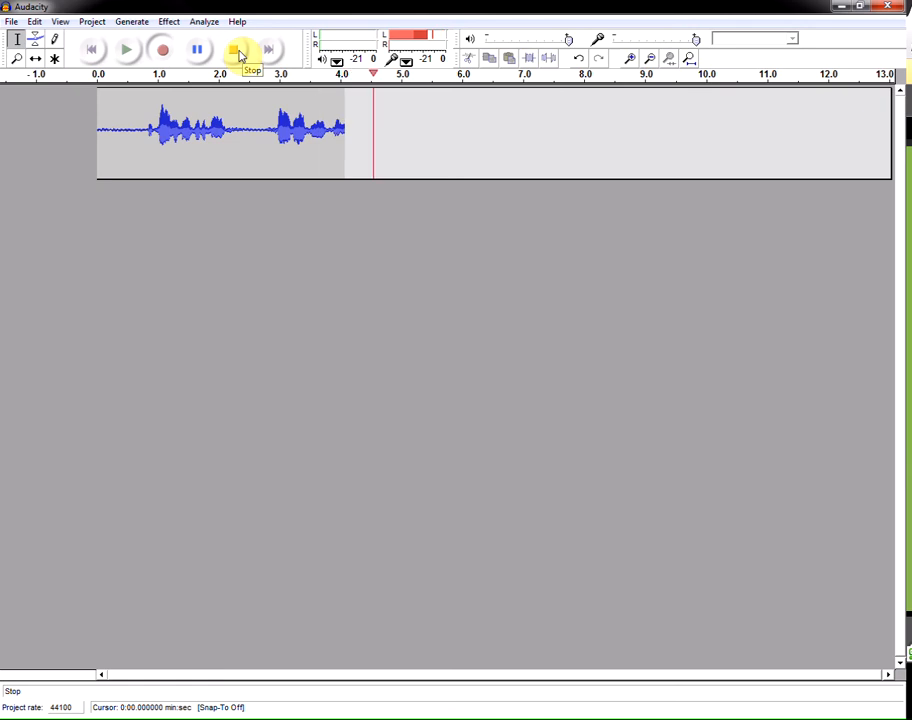
click(236, 52)
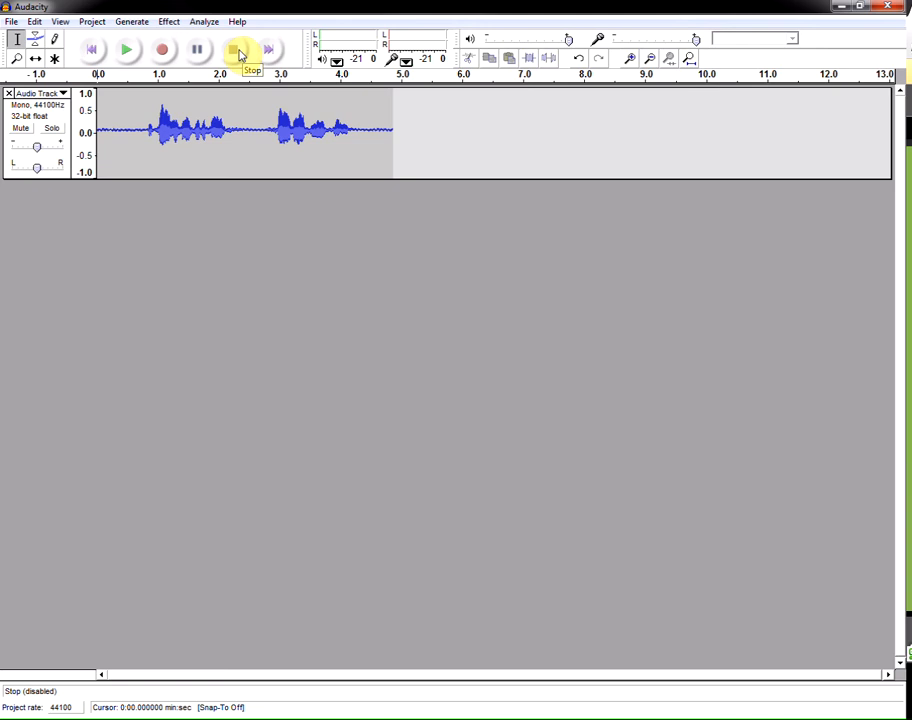
- Select and place the cursor at various points across the waveform to examine where each spoken phrase lies
drag(240, 138, 89, 148)
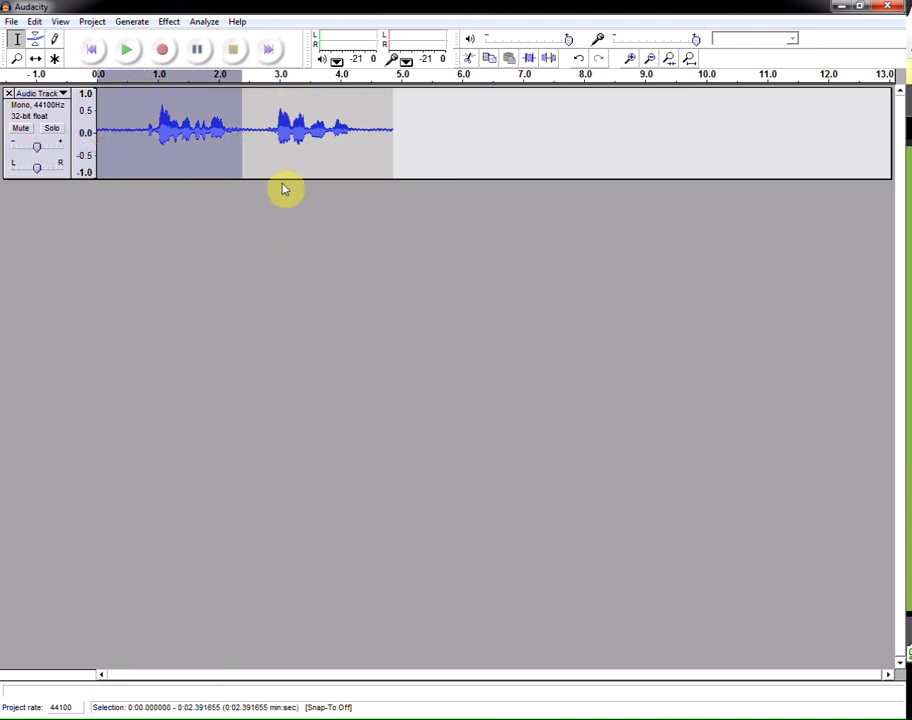
click(281, 136)
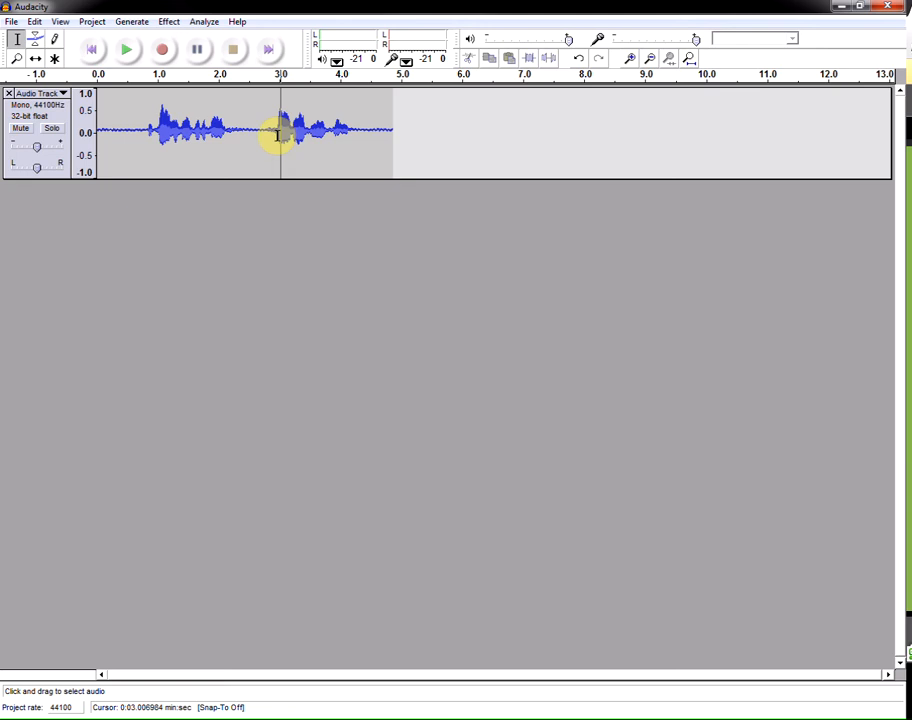
click(314, 134)
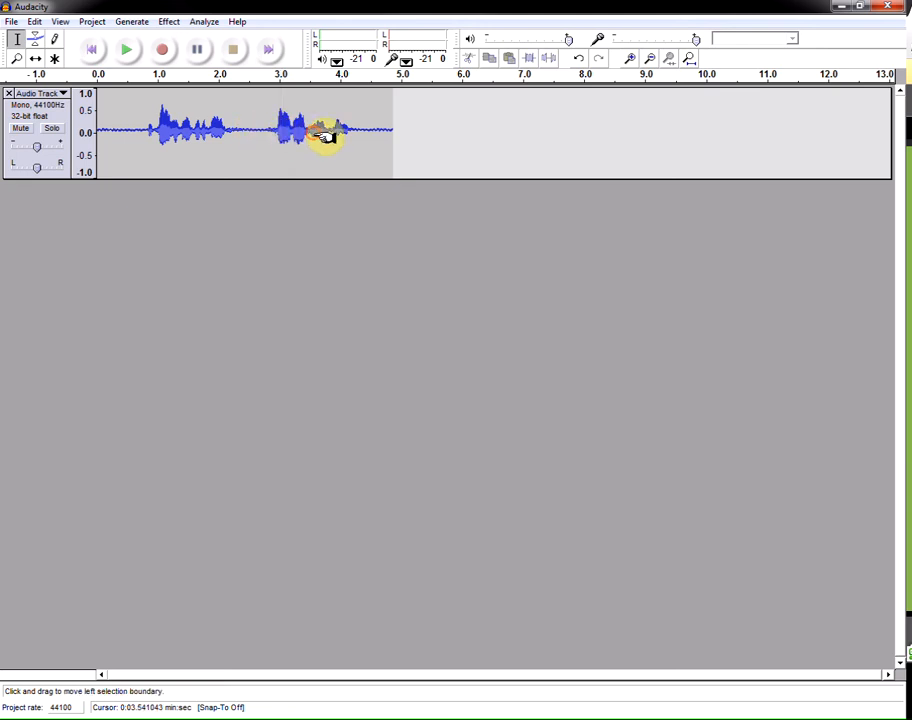
click(341, 128)
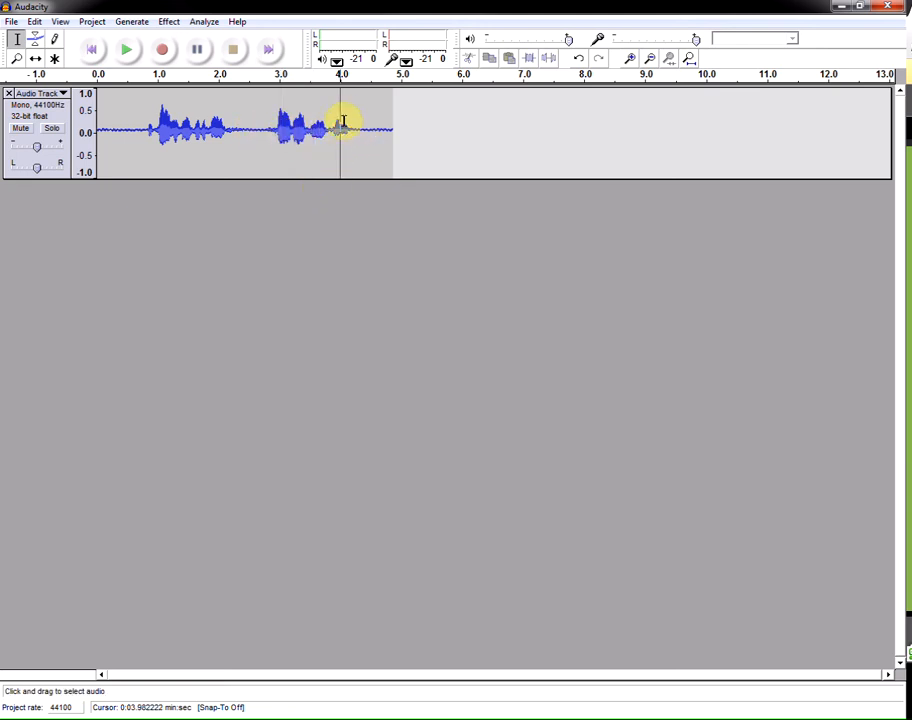
click(110, 128)
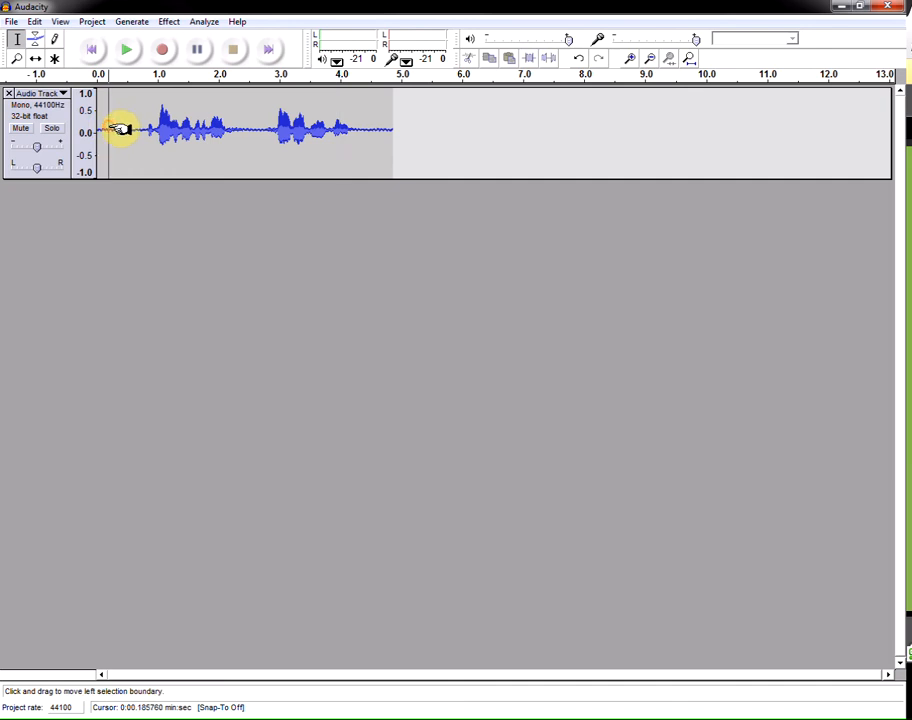
click(269, 129)
click(337, 133)
click(365, 137)
click(385, 132)
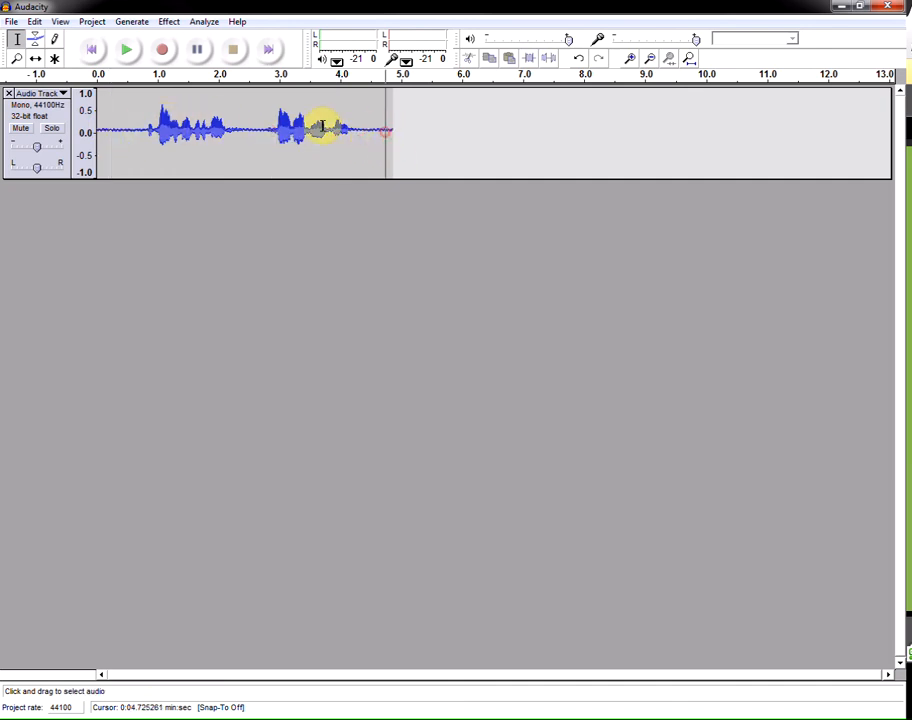
click(322, 127)
click(284, 128)
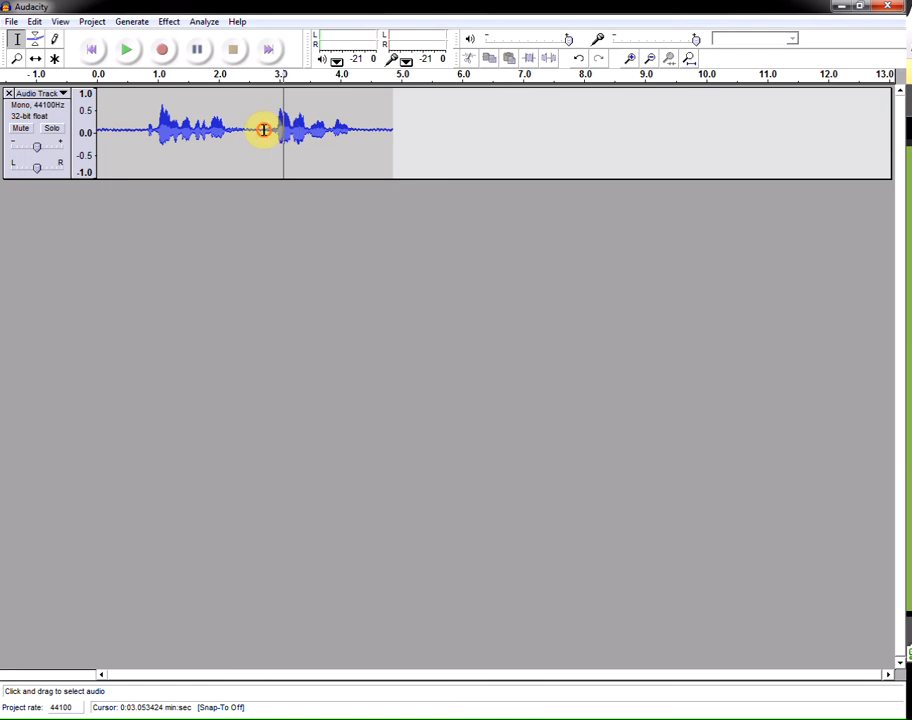
click(264, 129)
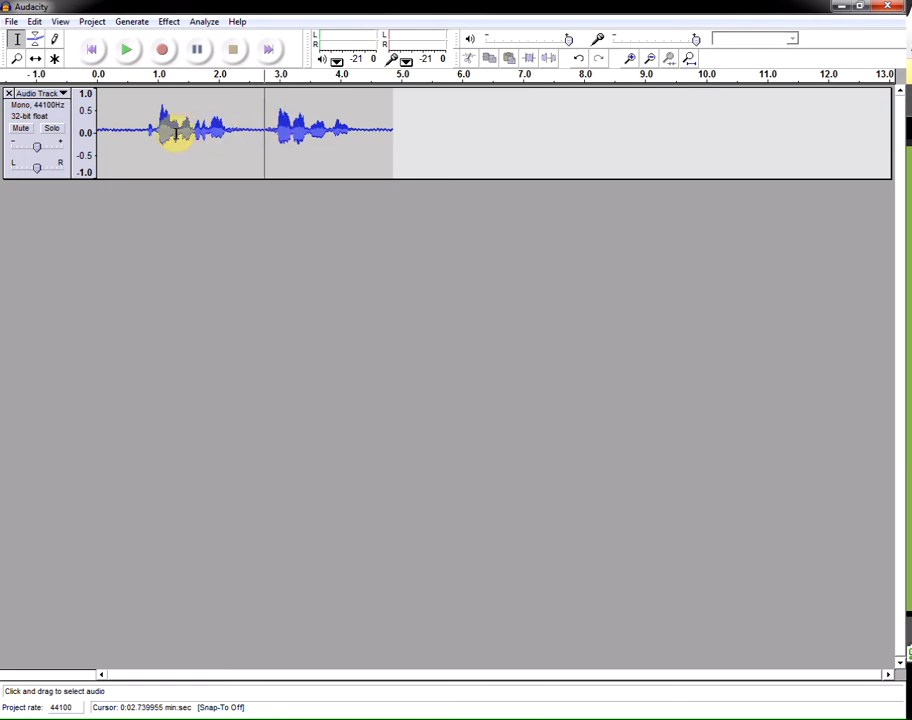
- Select the short gap between the two phrases, around 2.9 to 3.2 seconds, and play it
drag(308, 133, 350, 130)
click(291, 140)
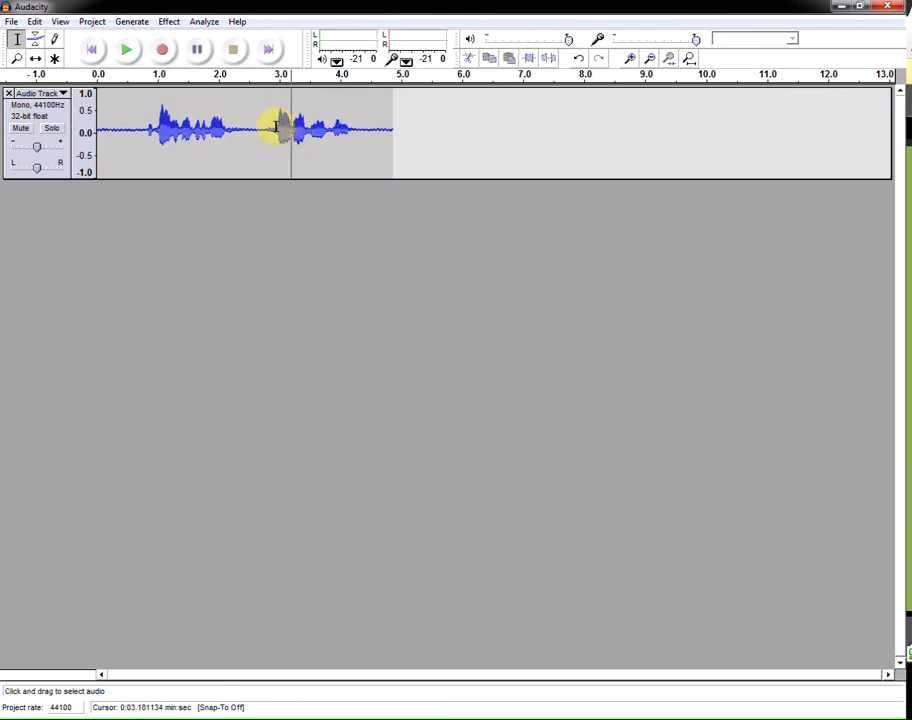
drag(275, 127, 293, 127)
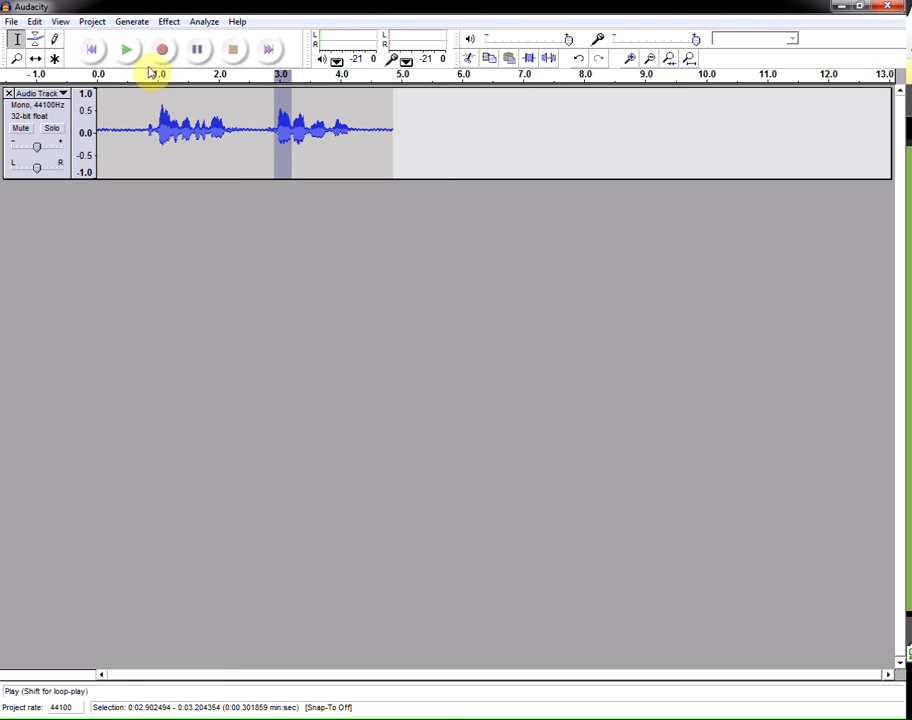
click(271, 131)
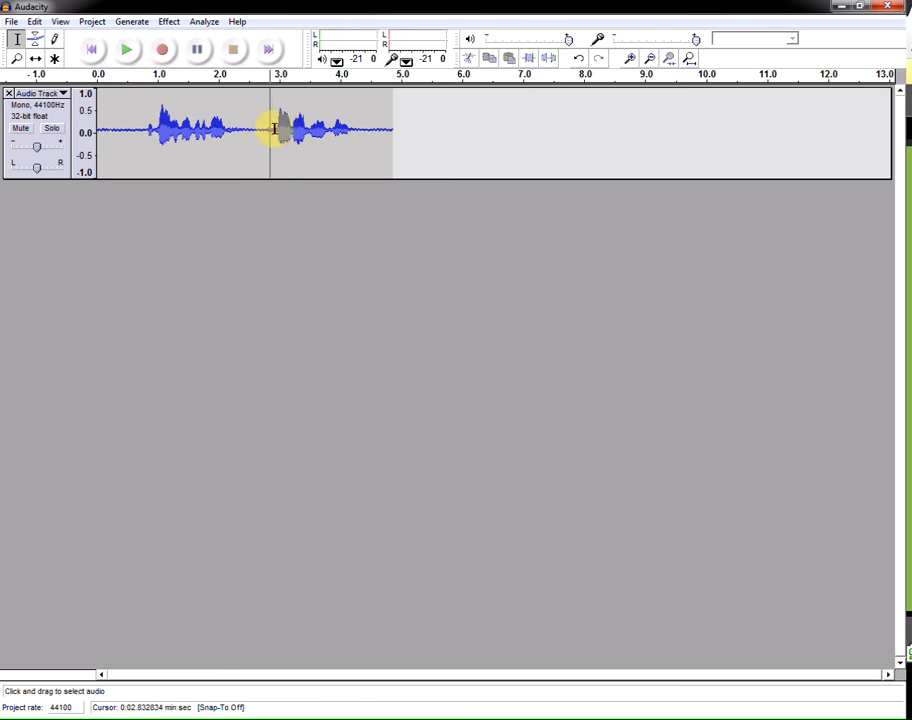
drag(276, 128, 294, 131)
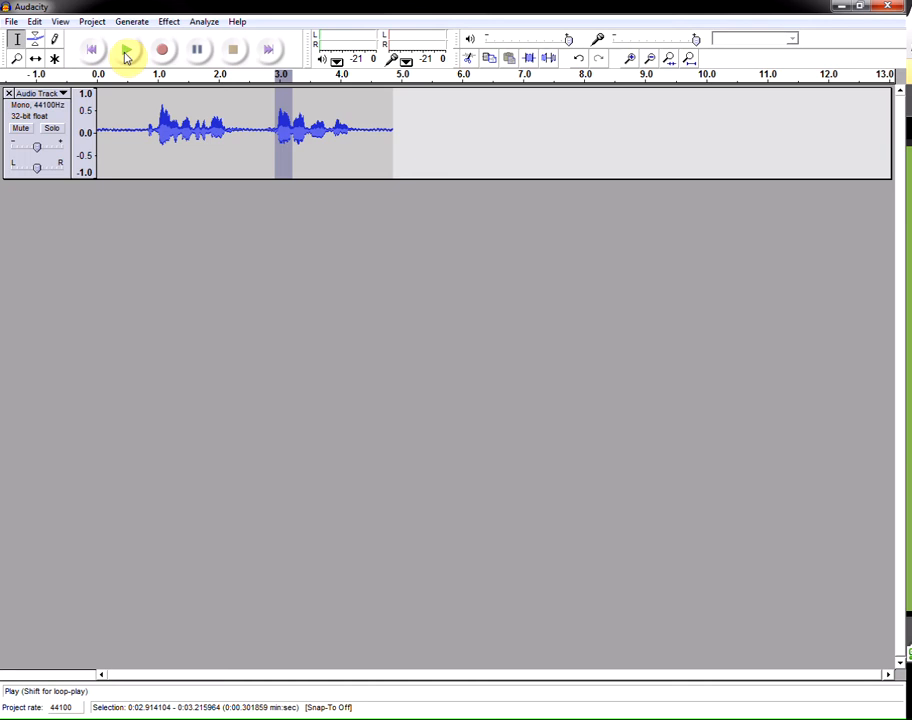
click(127, 56)
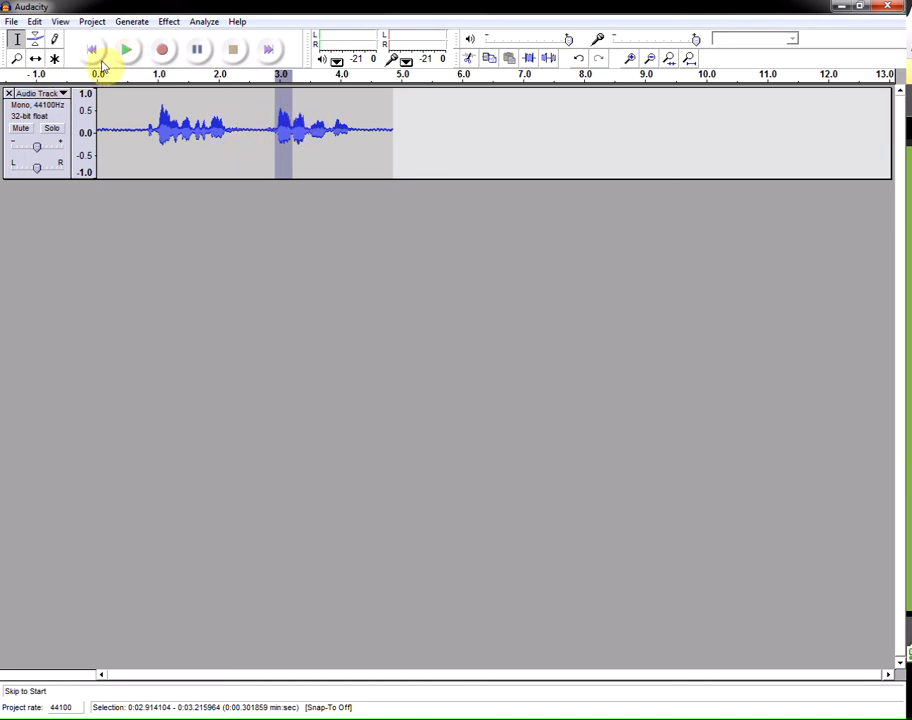
- Select and play short portions of the second phrase, around 3.2–3.5 and 3.8–4.2 seconds
click(135, 56)
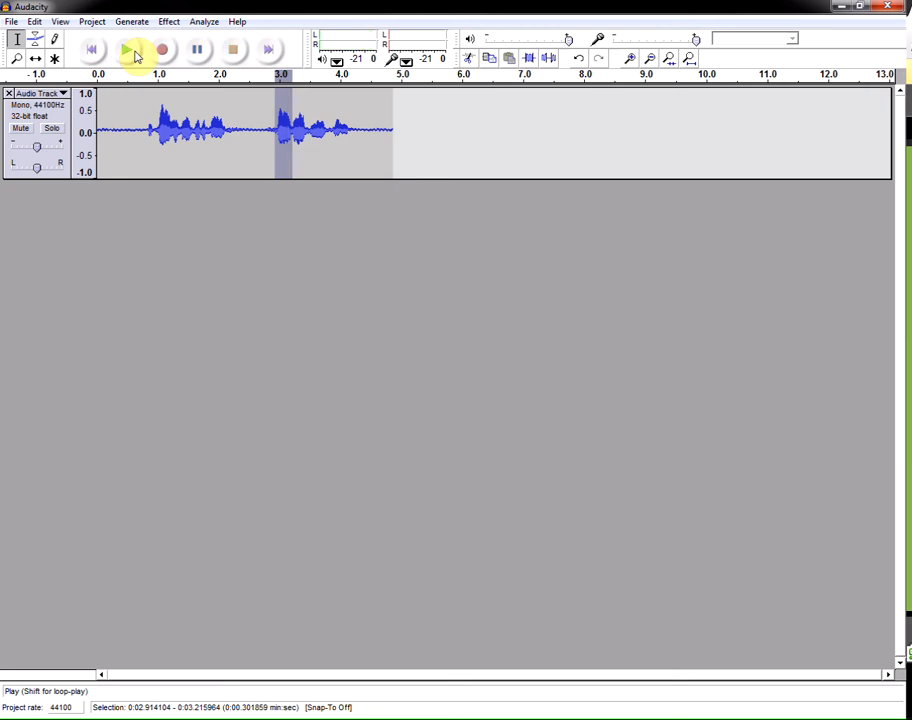
click(300, 124)
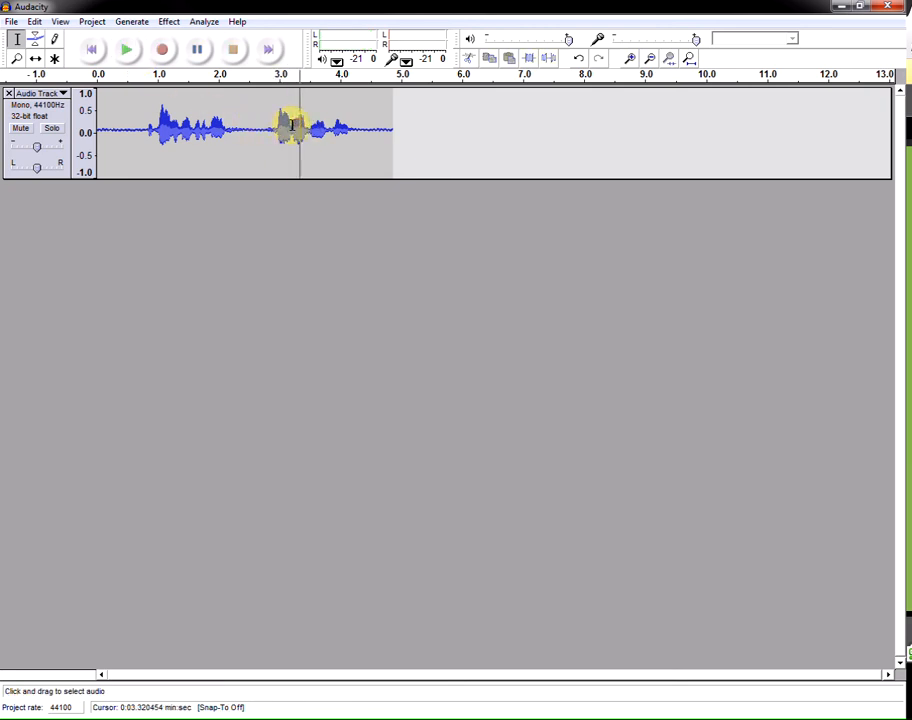
drag(292, 125, 310, 127)
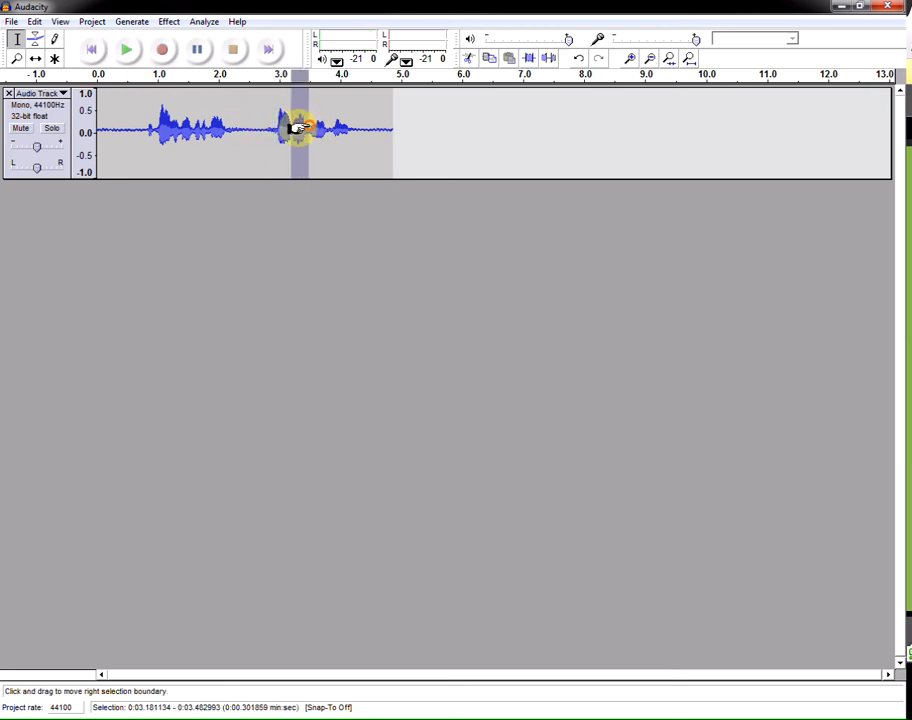
click(125, 49)
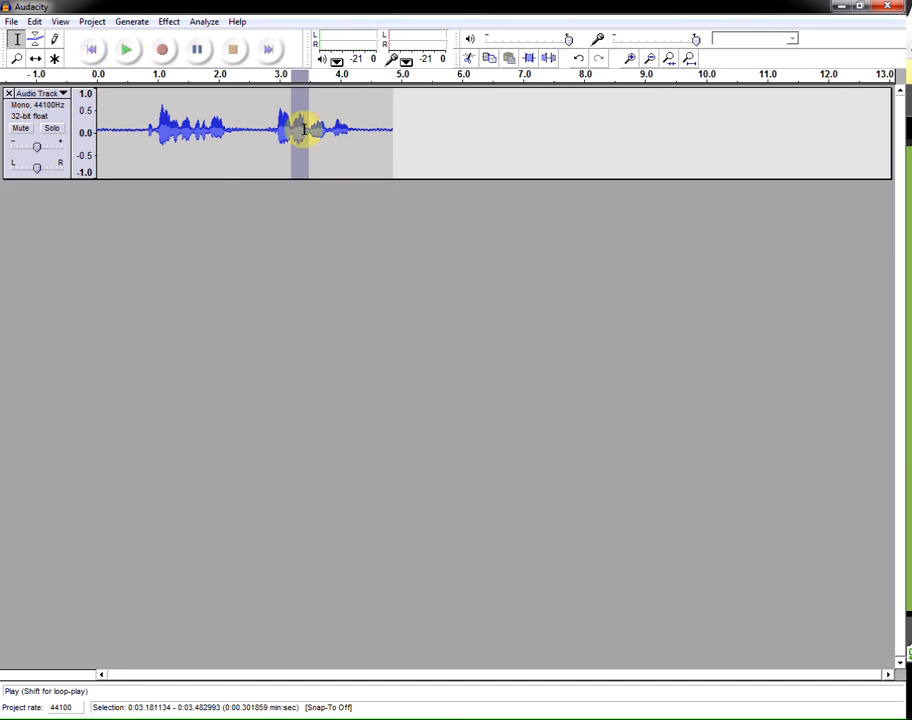
click(365, 136)
drag(331, 129, 351, 129)
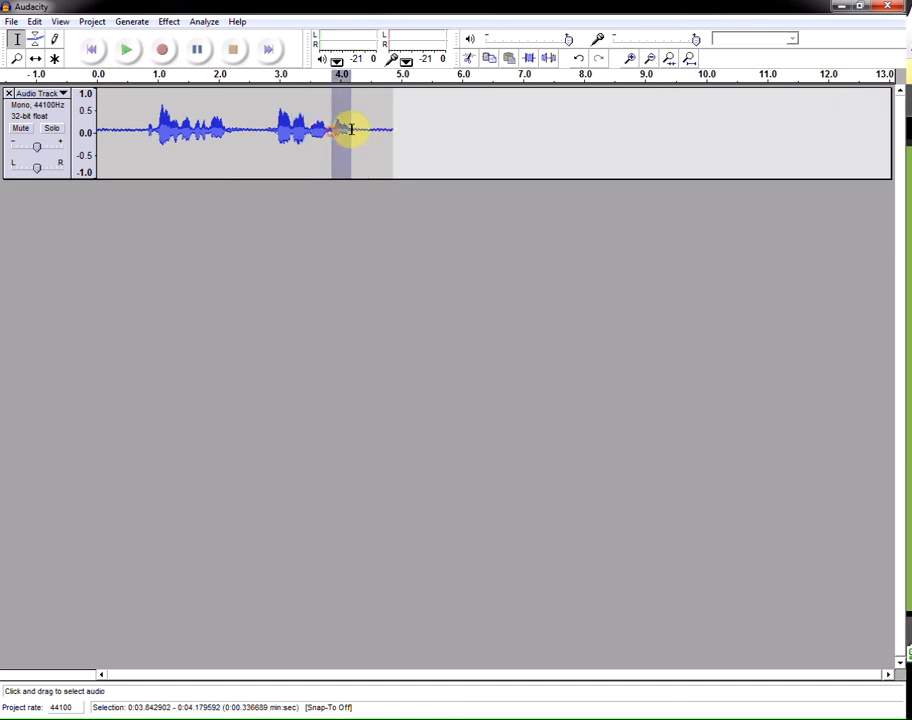
click(125, 50)
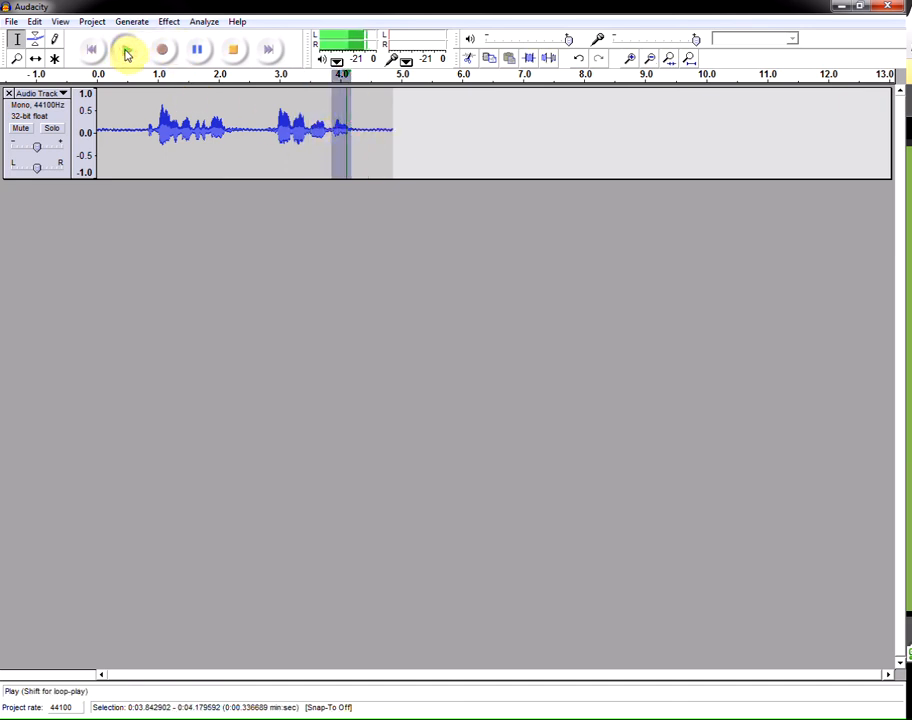
- Select the whole second phrase, from about 2.8 to 4.2 seconds, and play it
click(329, 128)
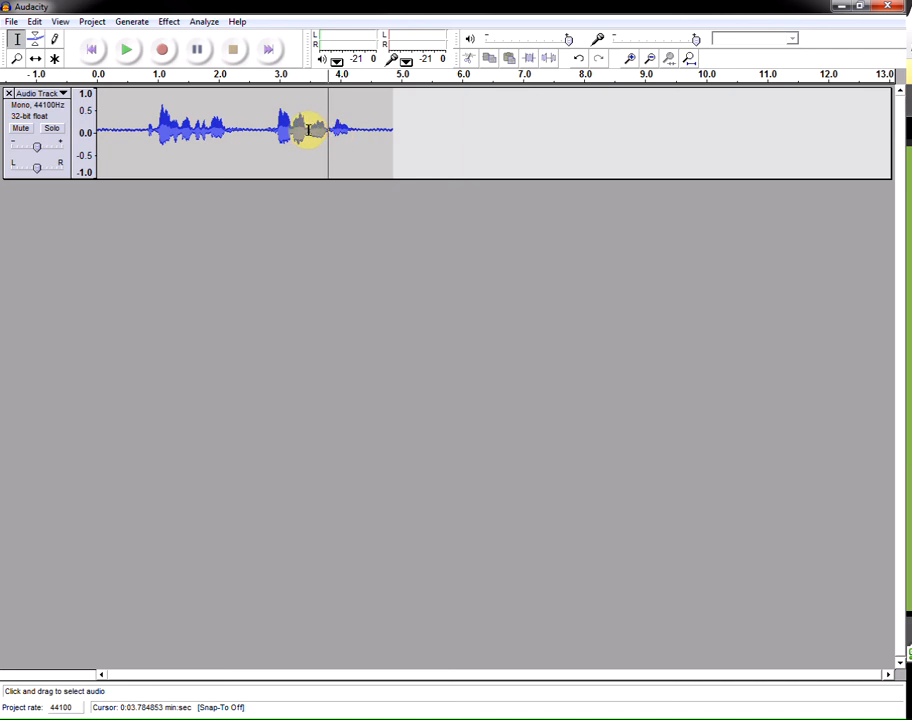
drag(308, 128, 315, 129)
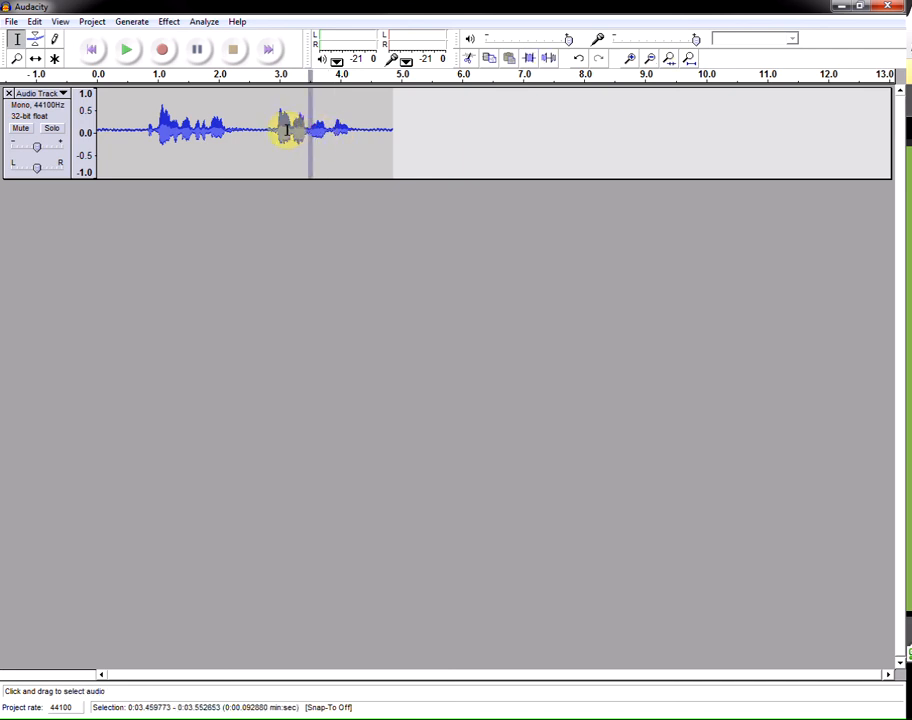
click(291, 128)
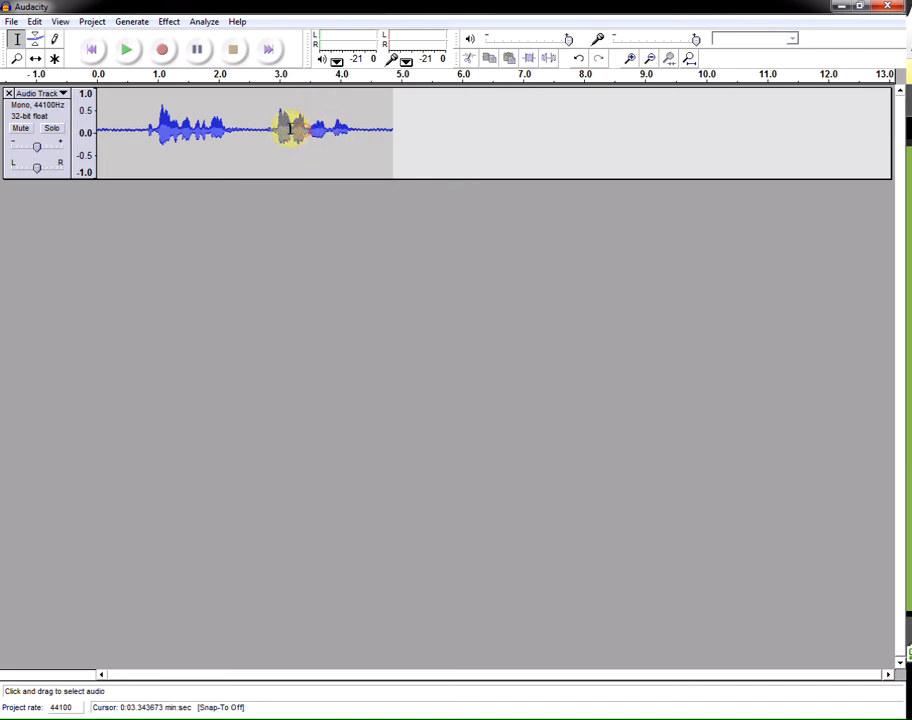
drag(291, 128, 349, 130)
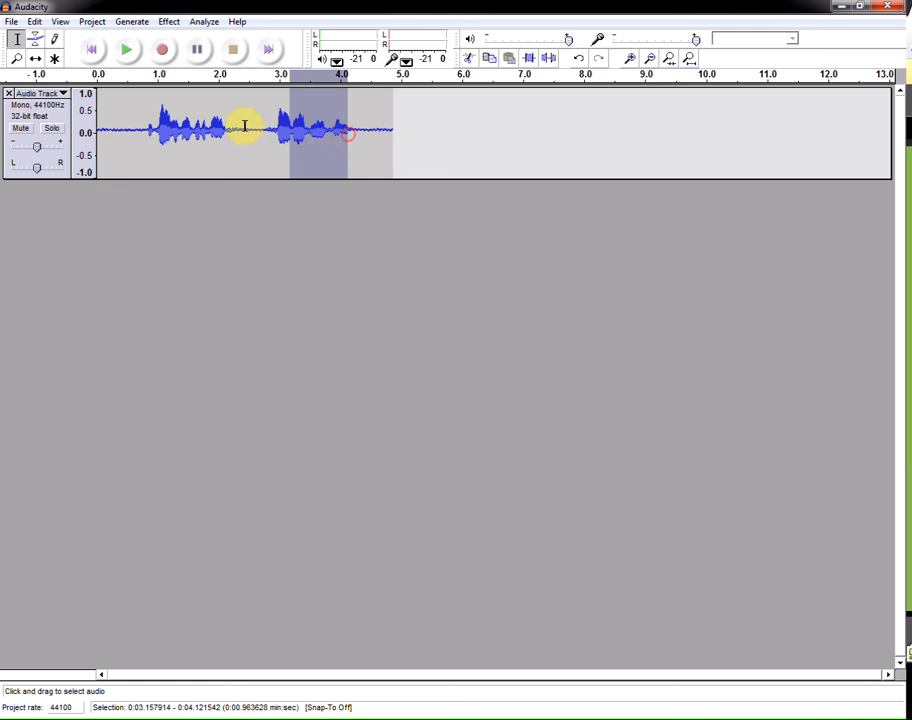
drag(269, 128, 349, 131)
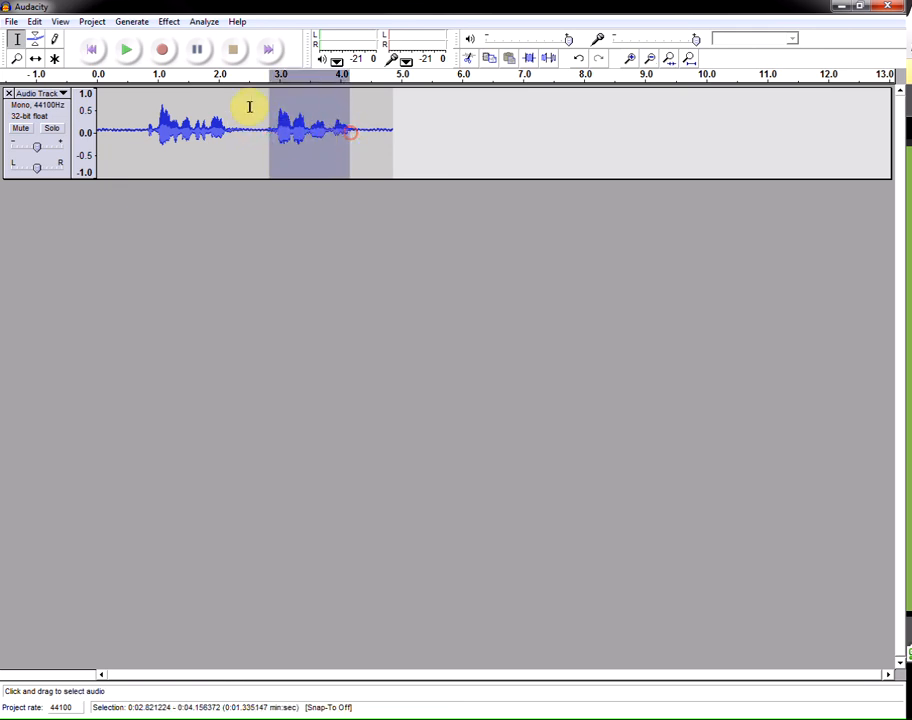
click(134, 52)
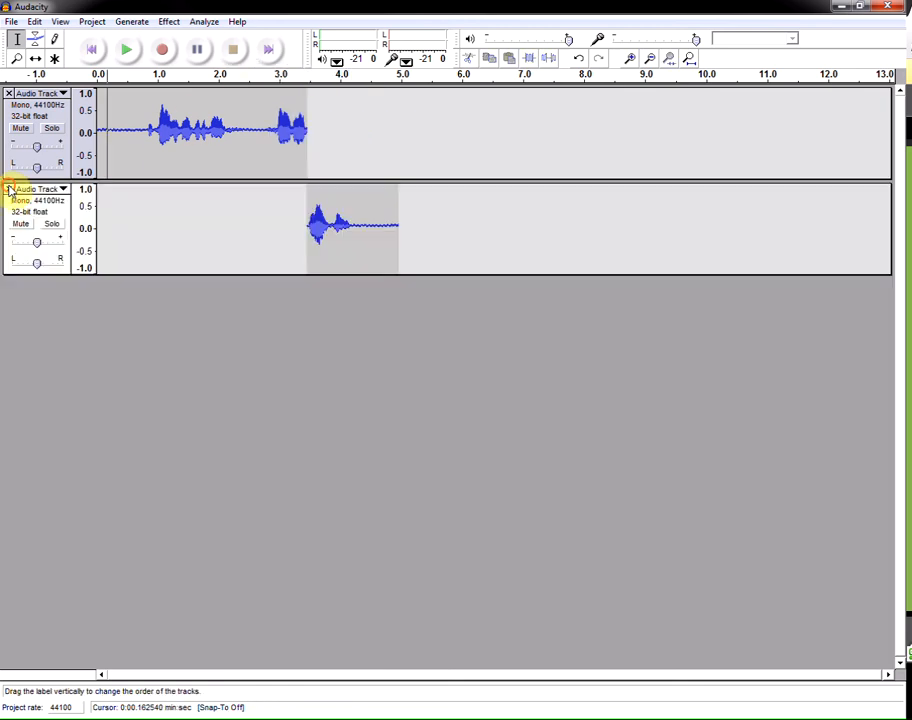
- Delete the audio from about 2.8 seconds to the end of the track
click(8, 189)
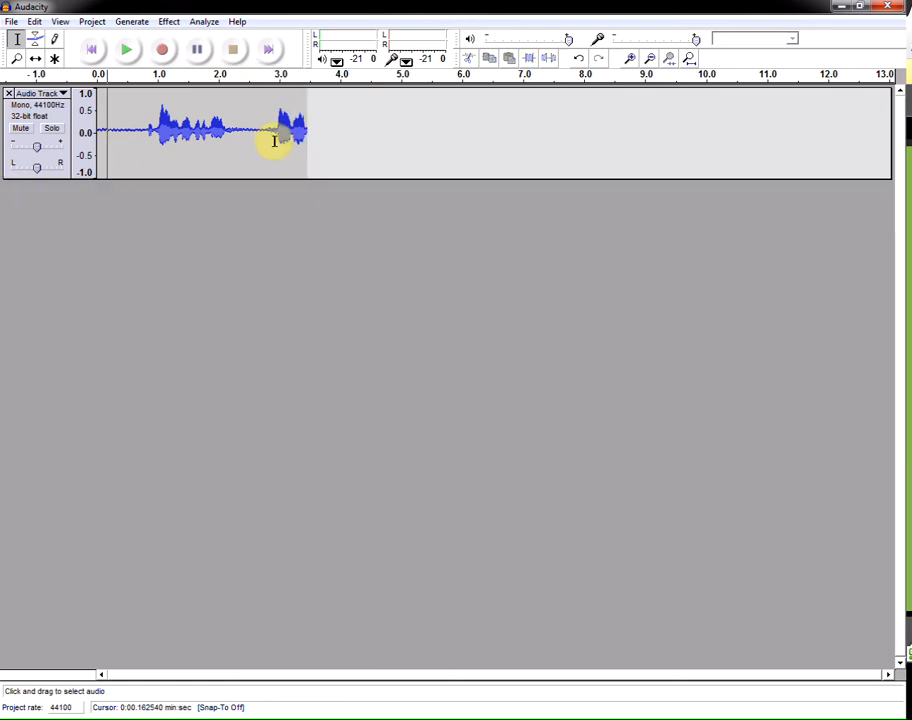
drag(266, 133, 348, 147)
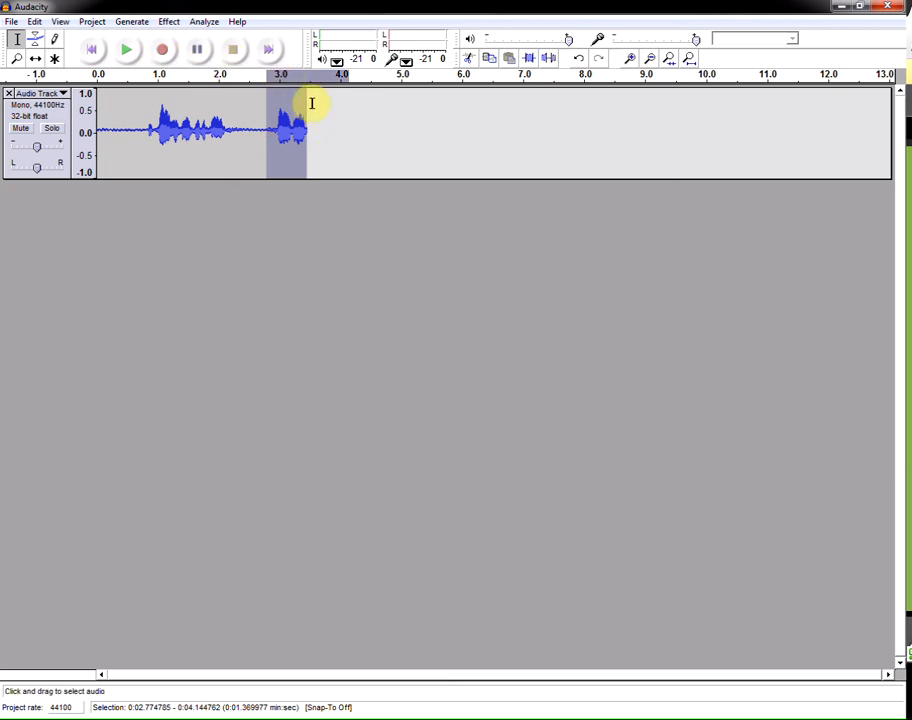
key(Delete)
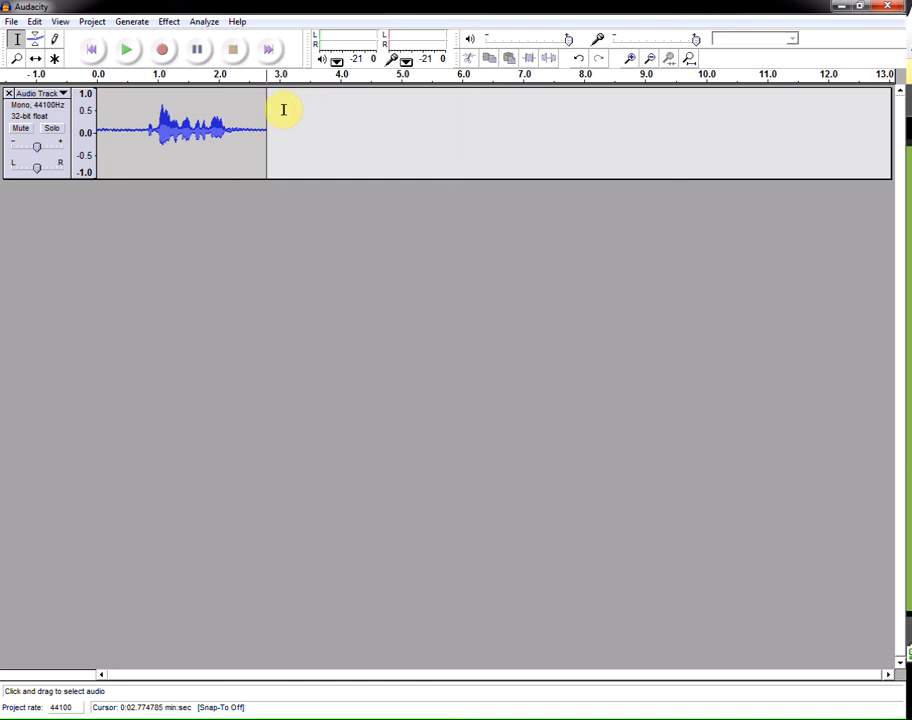
- Record a new take on a second track starting at the cut point, then stop recording
click(161, 52)
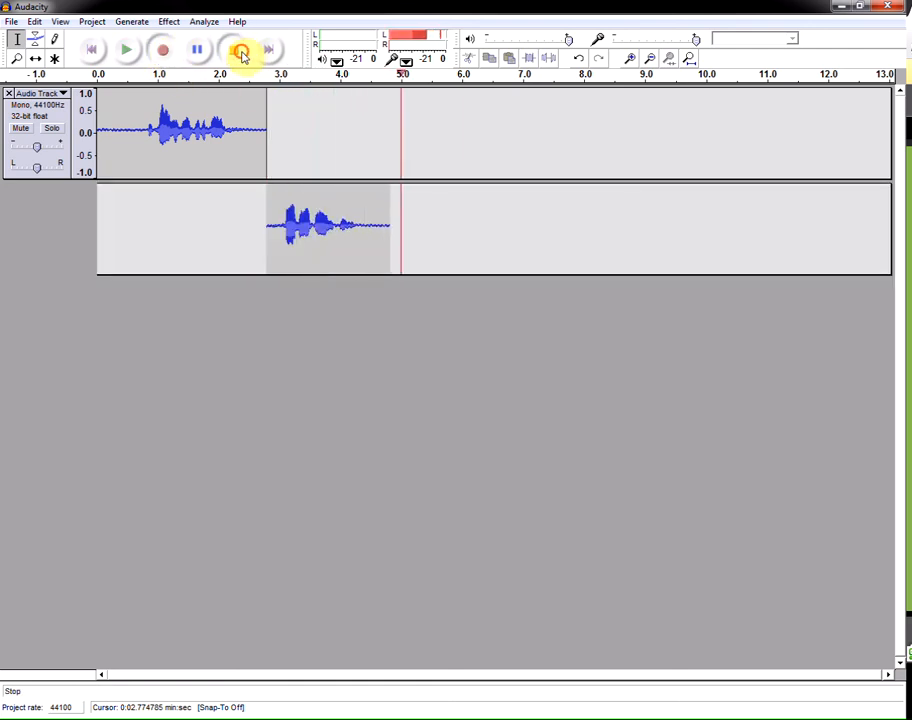
click(238, 51)
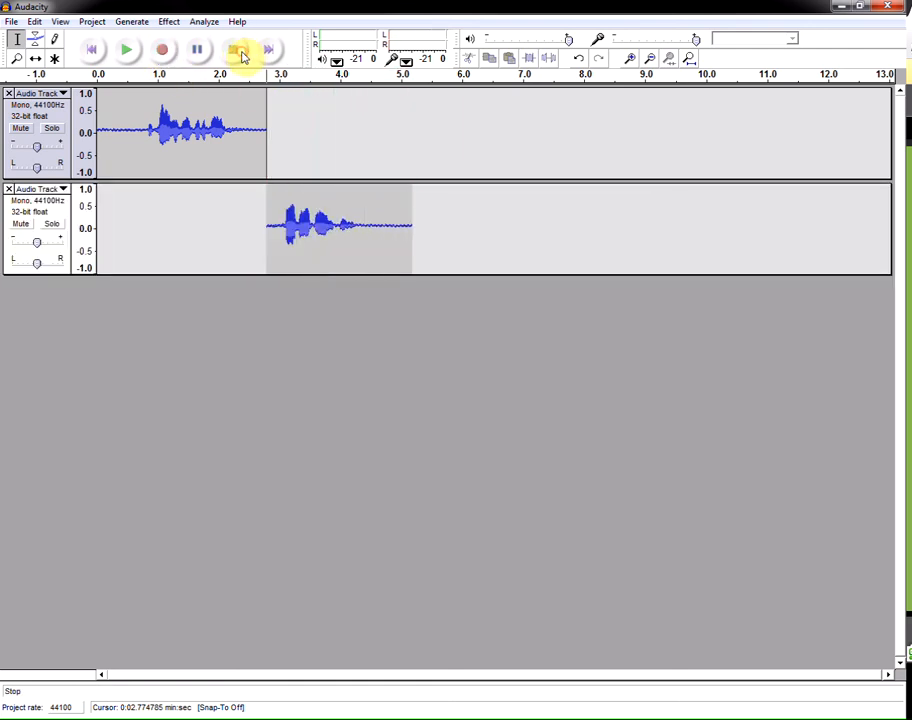
- Play both tracks back from near the start, stop playback, and close the second audio track
click(108, 106)
click(113, 122)
click(125, 52)
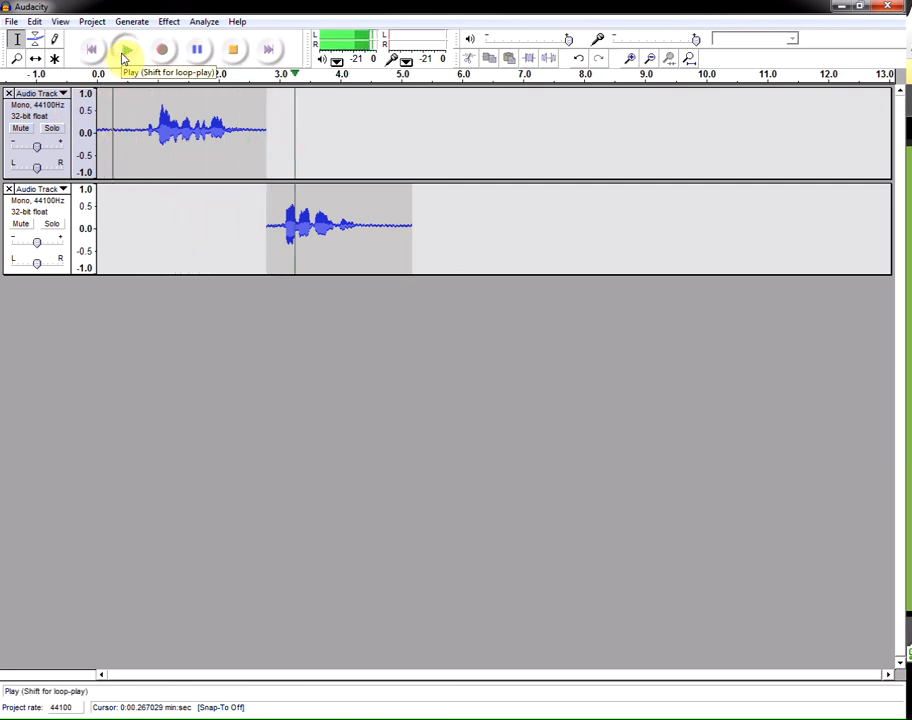
click(231, 54)
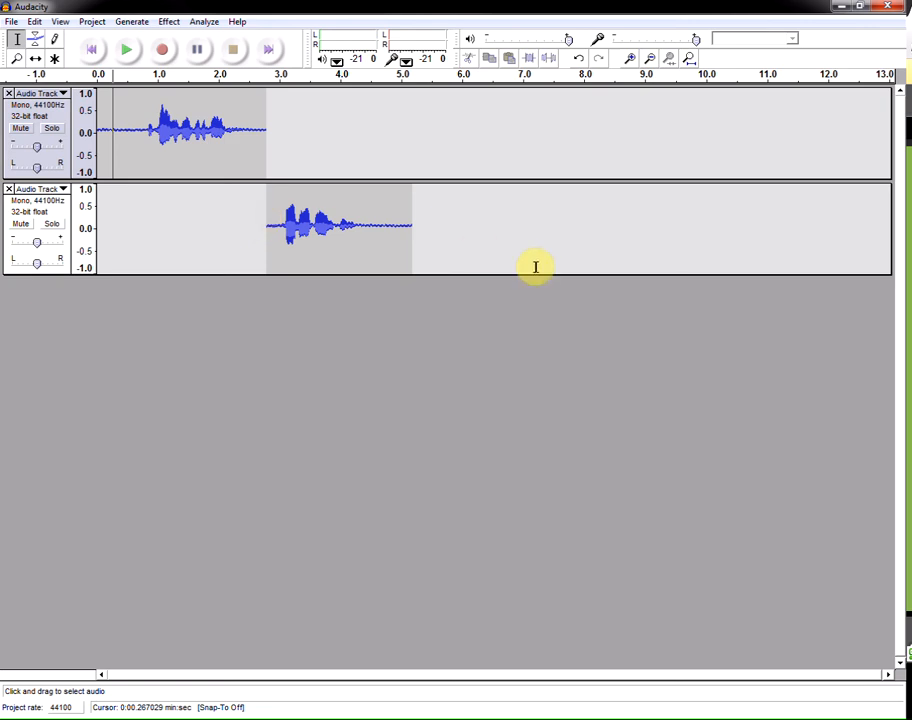
click(8, 189)
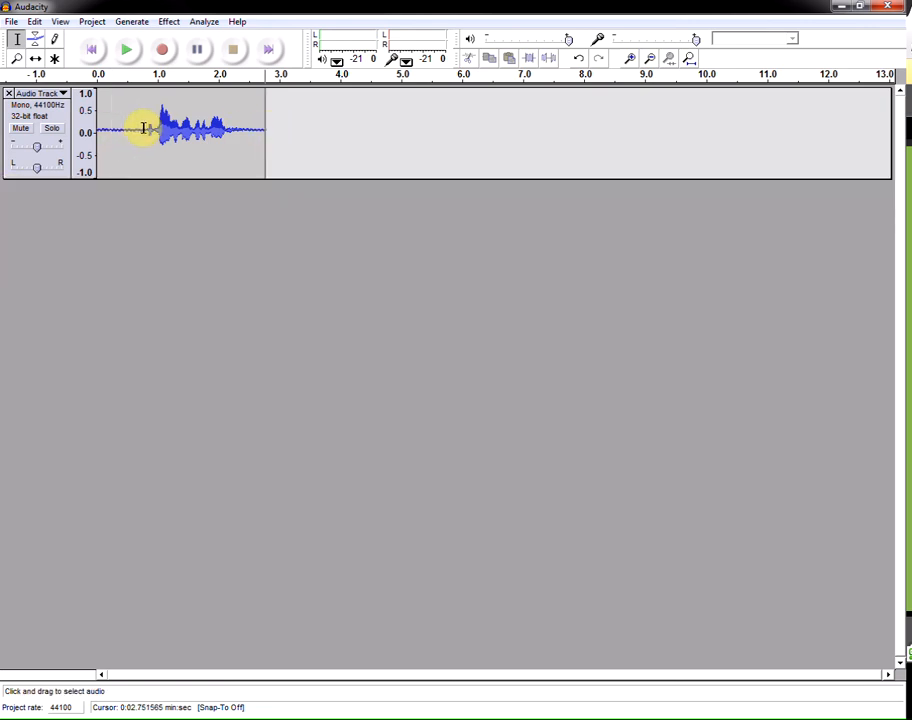
- Select the trailing part of the clip, from about 2.5 to 3.1 seconds, and play it
drag(145, 128, 99, 130)
drag(237, 128, 285, 127)
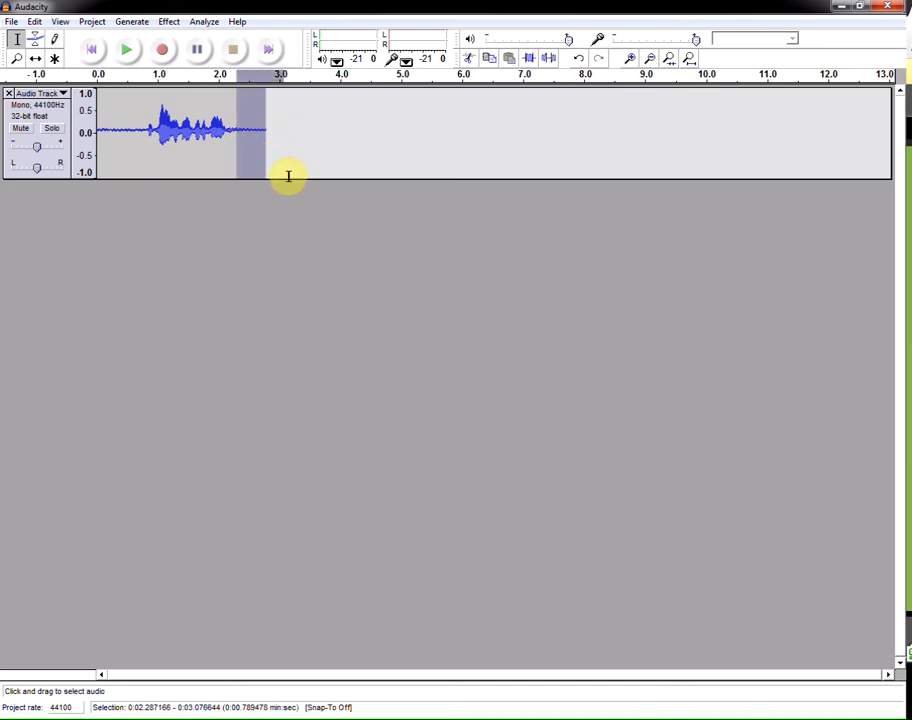
click(276, 133)
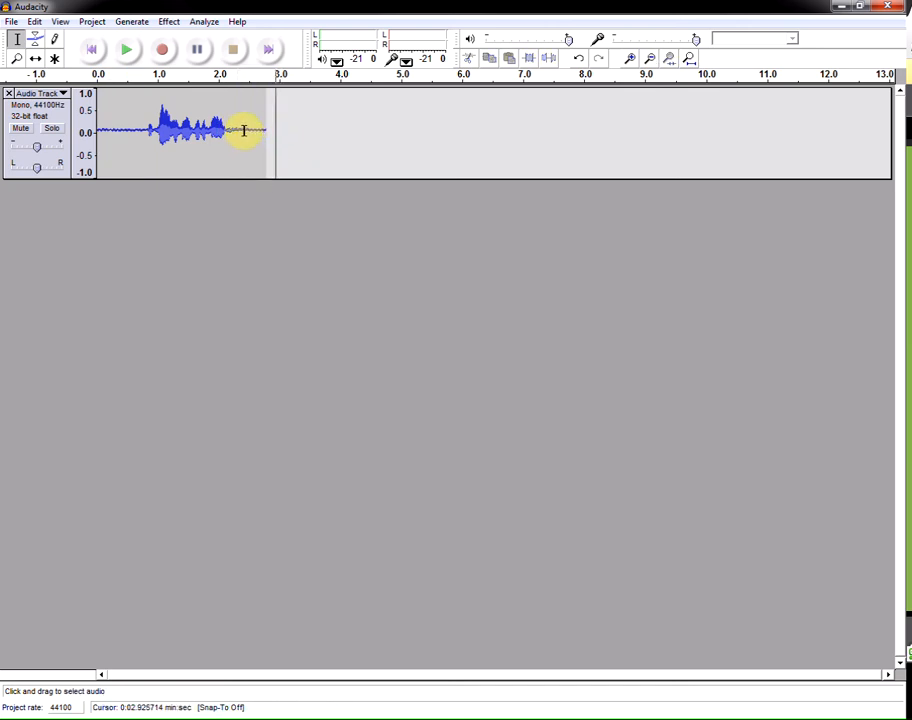
drag(244, 130, 283, 130)
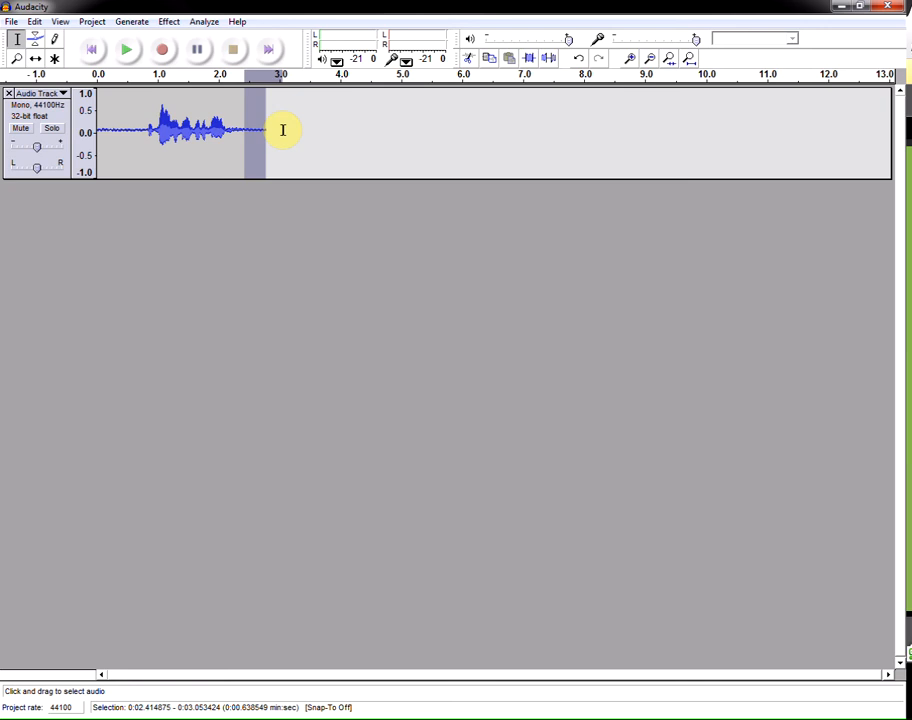
click(279, 164)
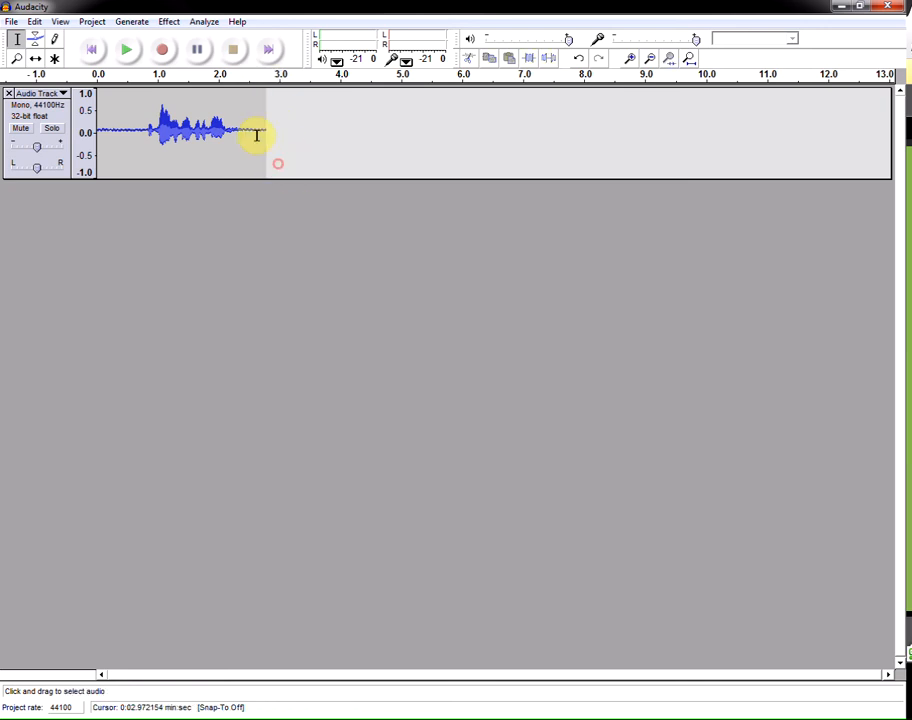
drag(249, 133, 287, 133)
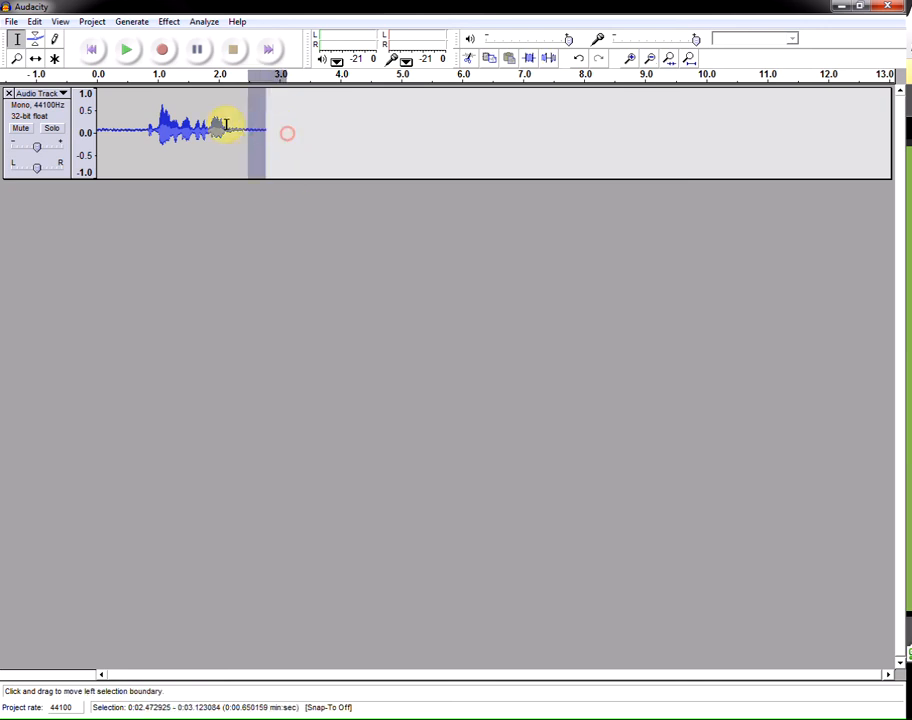
click(129, 51)
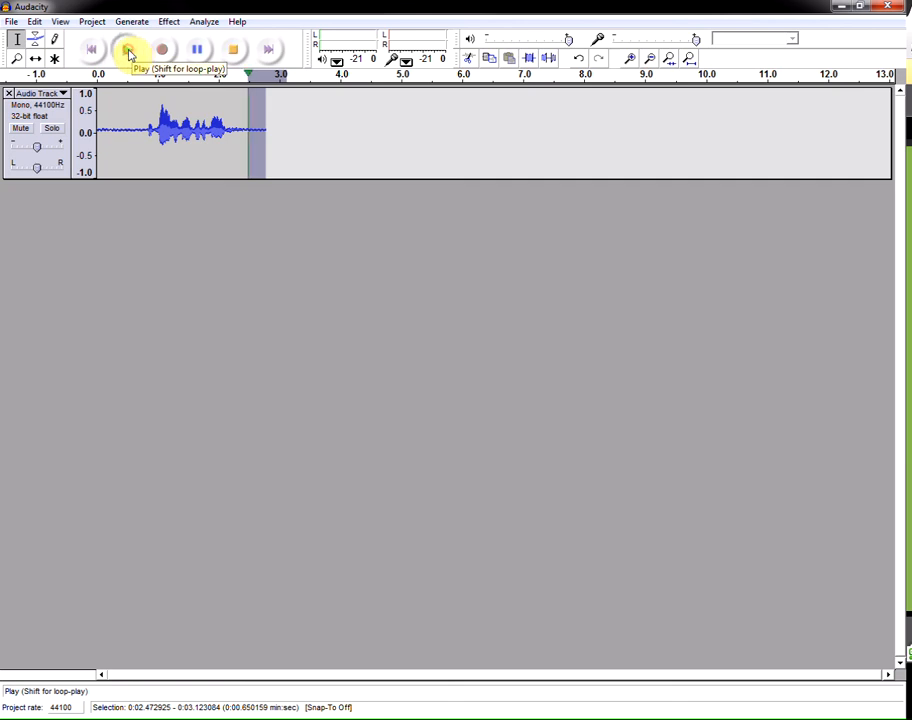
click(129, 51)
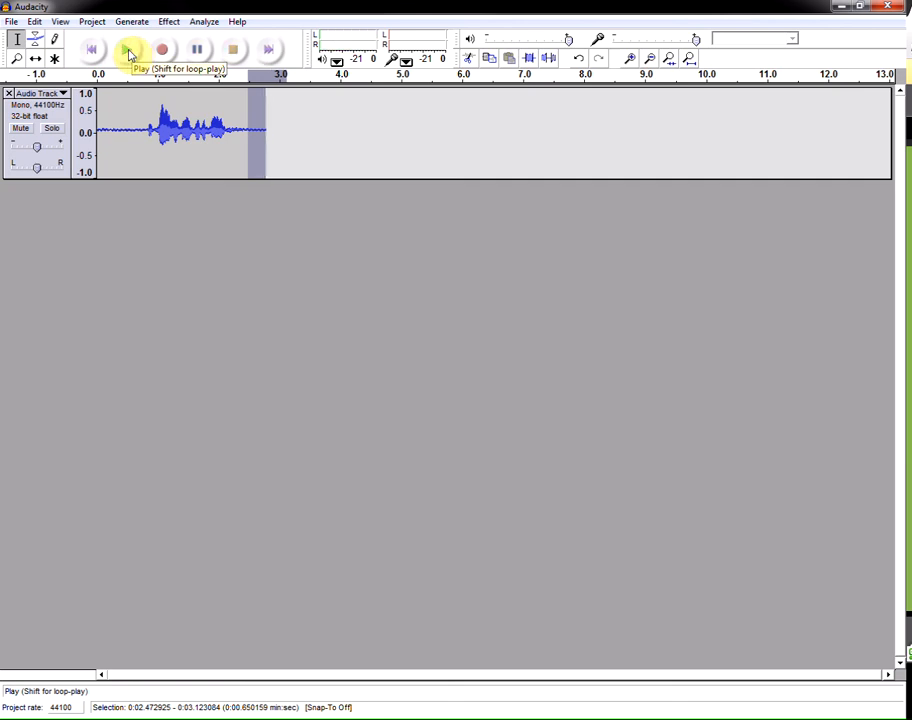
- Delete the audio from about 2.5 seconds to the end of the track
click(250, 128)
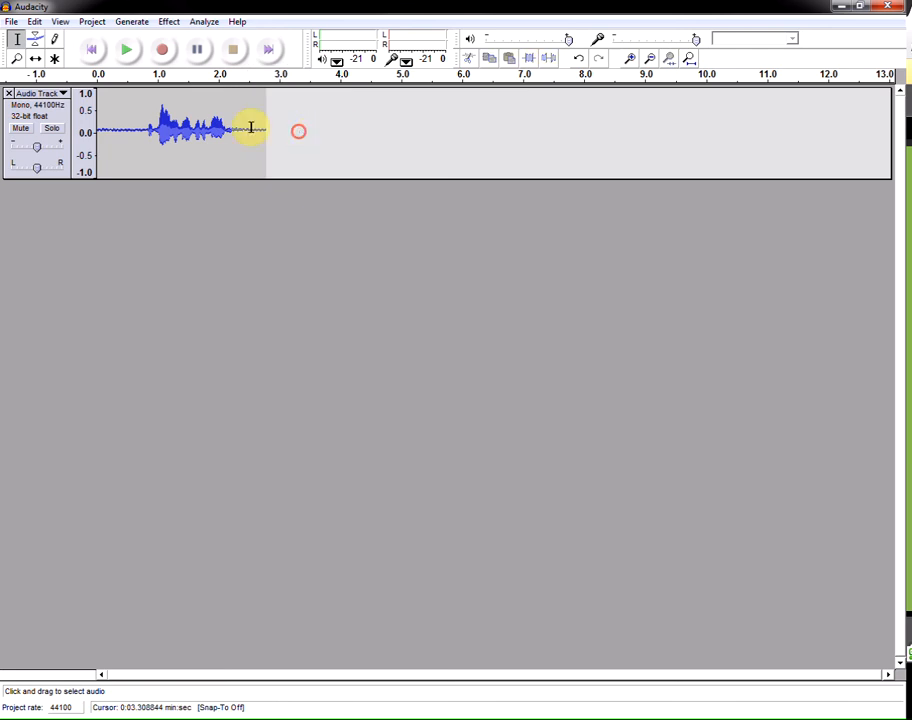
drag(251, 128, 290, 132)
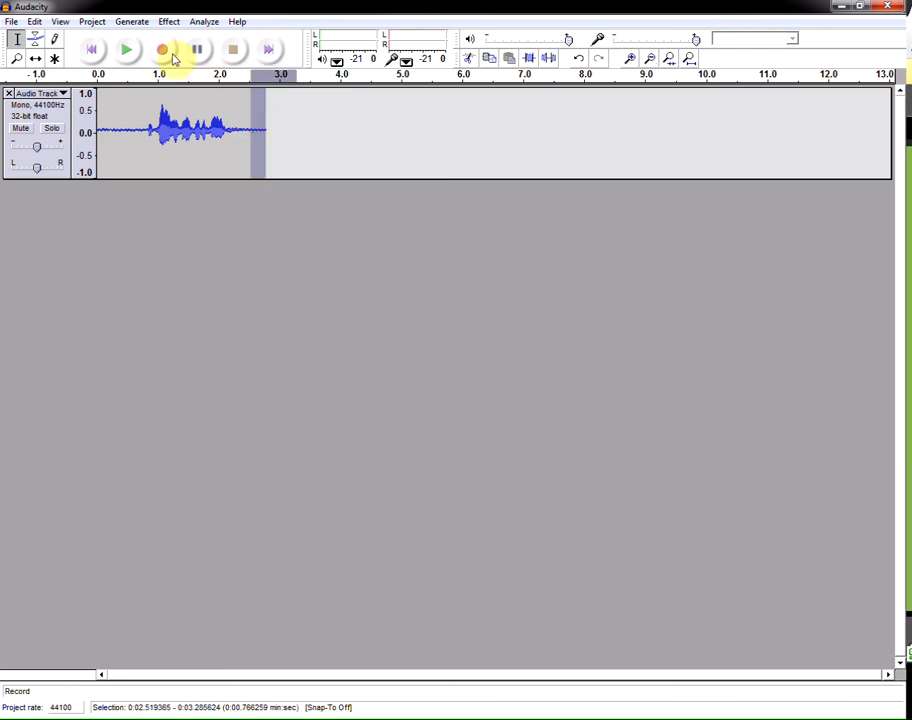
key(Delete)
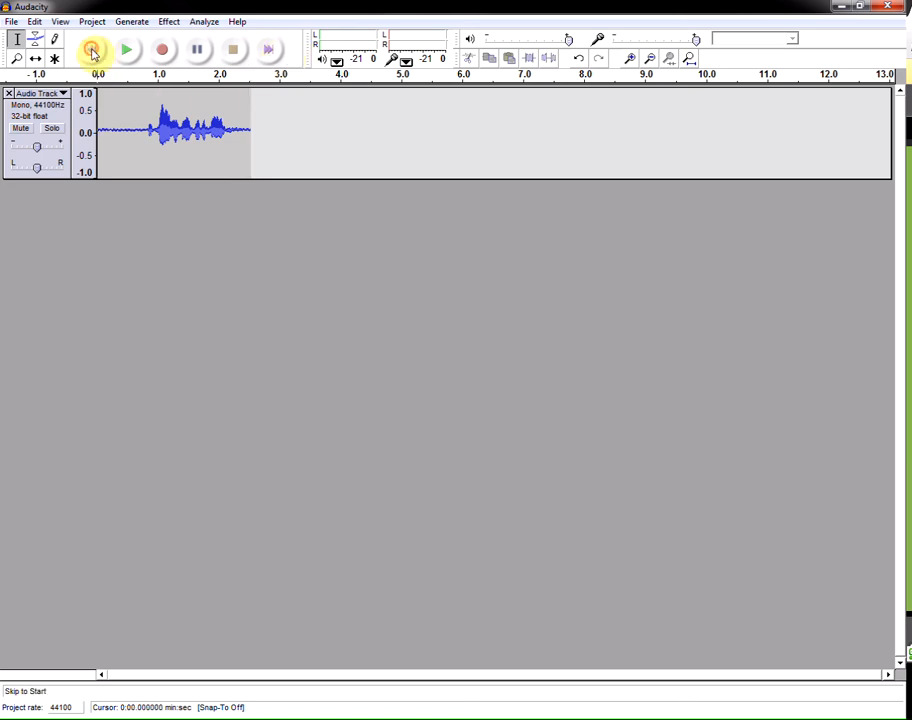
- Record a new take on a second track starting at the end of the first clip, then stop recording
click(272, 50)
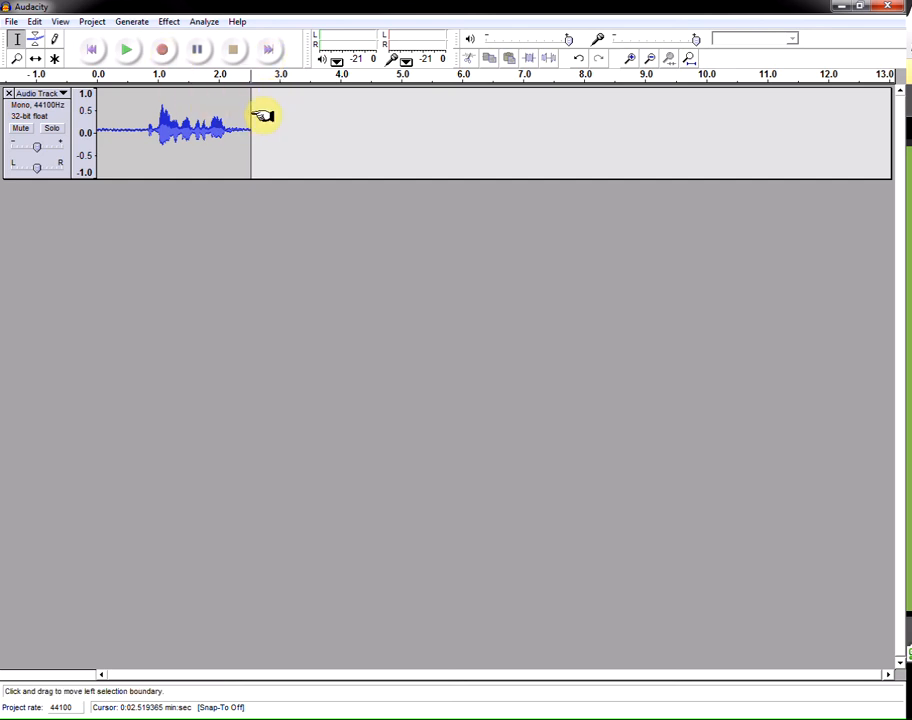
drag(253, 110, 244, 106)
click(228, 105)
click(234, 104)
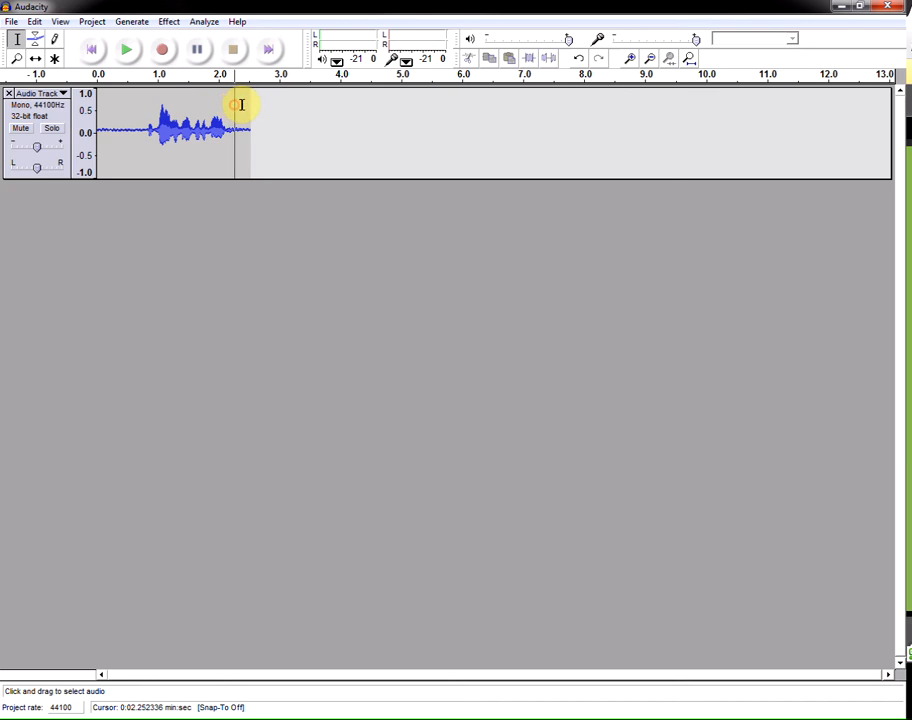
click(271, 50)
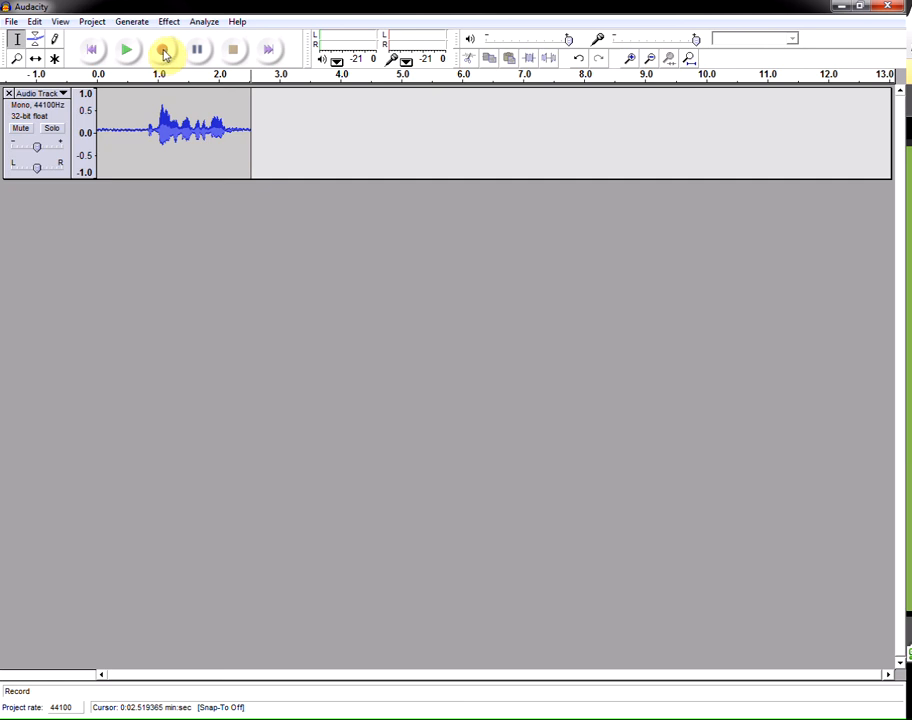
click(164, 51)
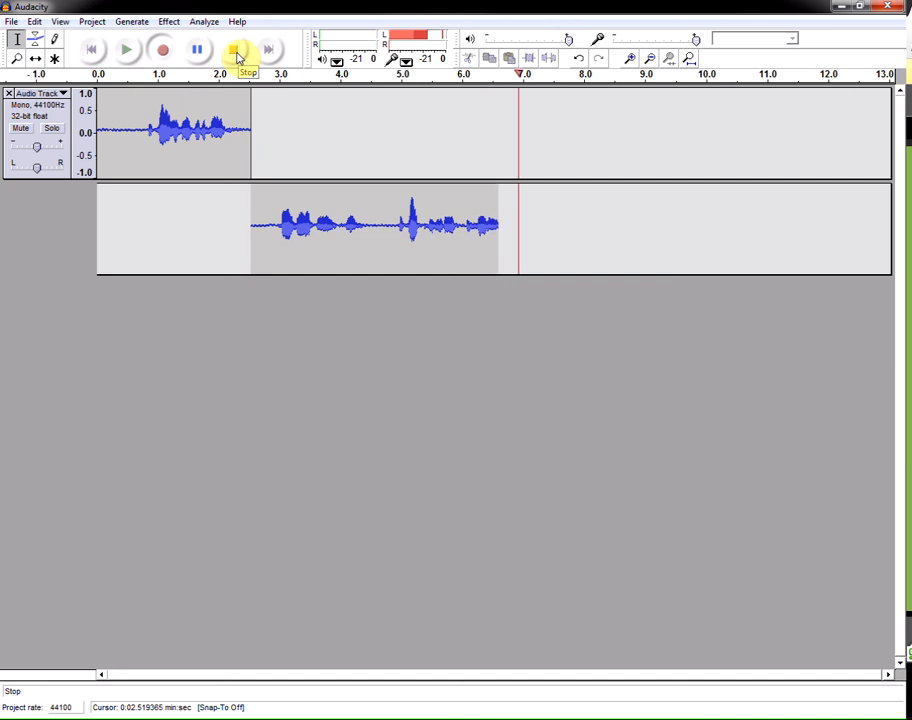
click(237, 55)
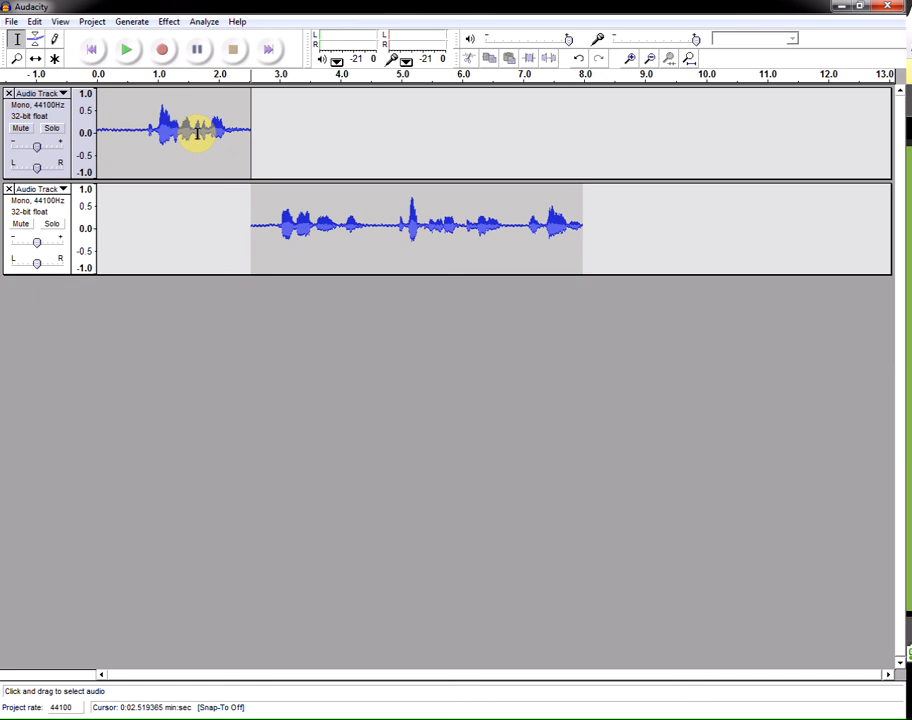
- Play both tracks back from near the start, then stop playback
click(111, 129)
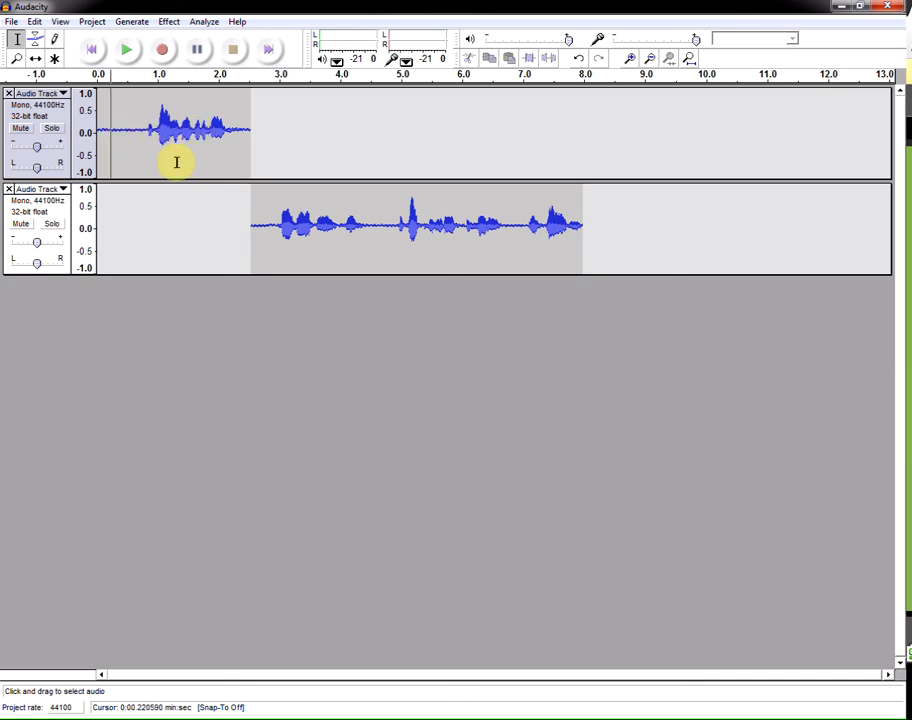
click(123, 52)
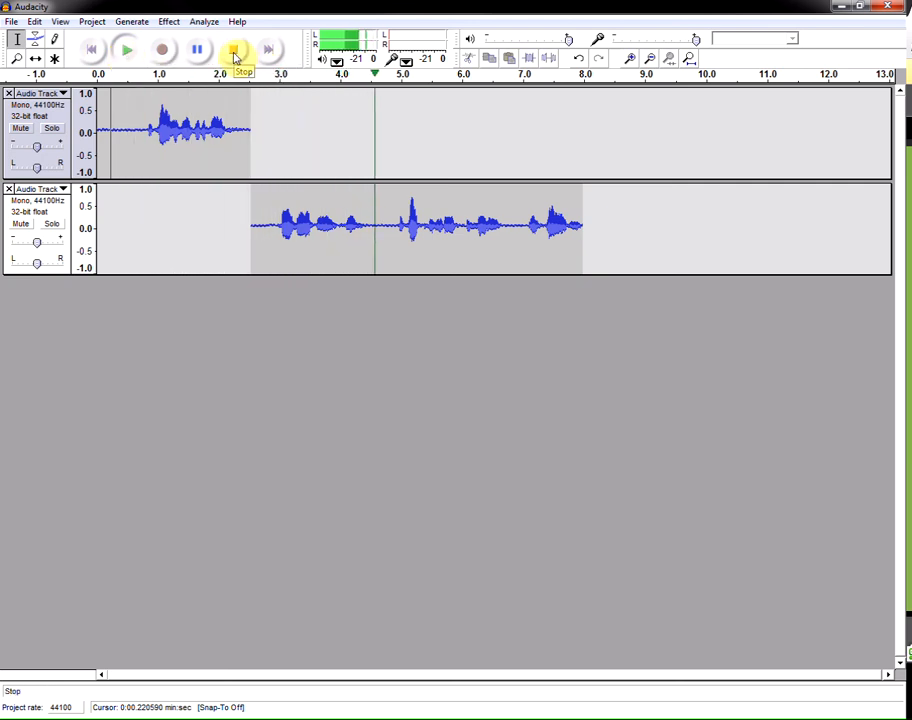
click(238, 56)
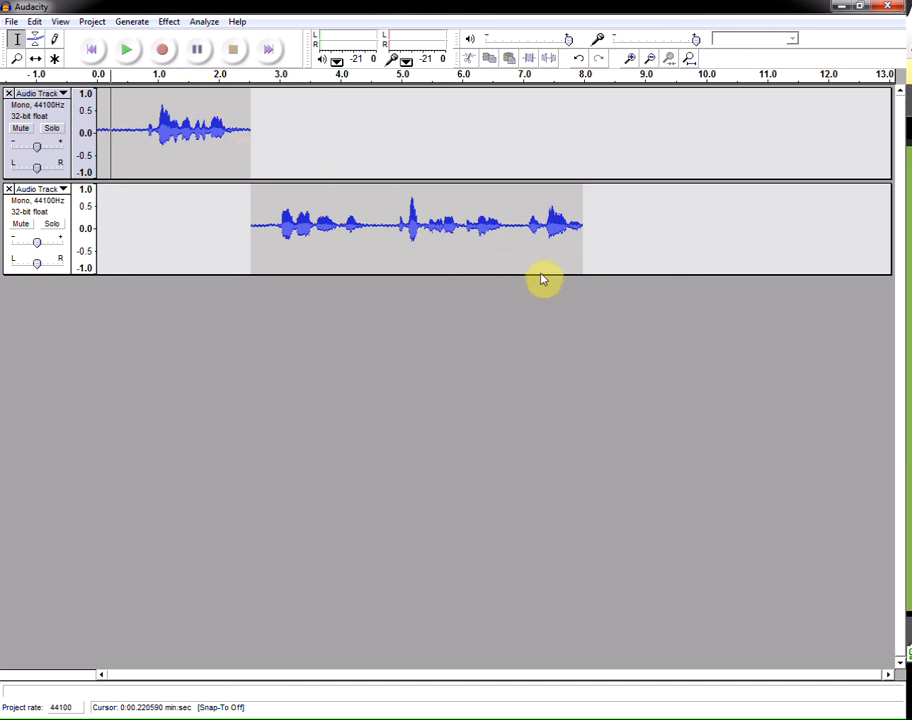
- Delete the second track's audio from about 4.8 seconds to its end
drag(525, 222, 594, 221)
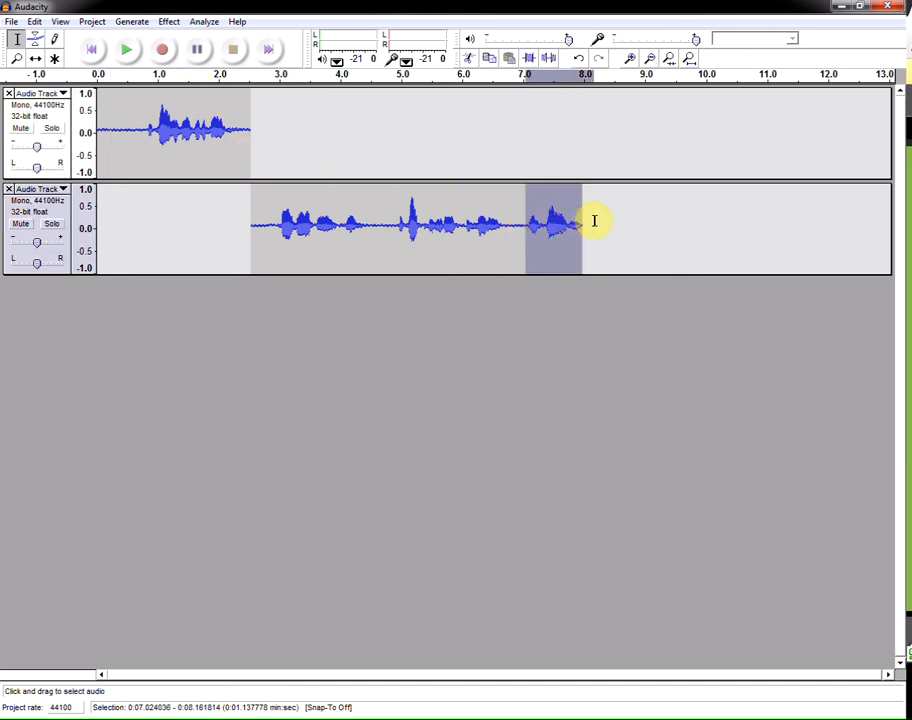
click(128, 55)
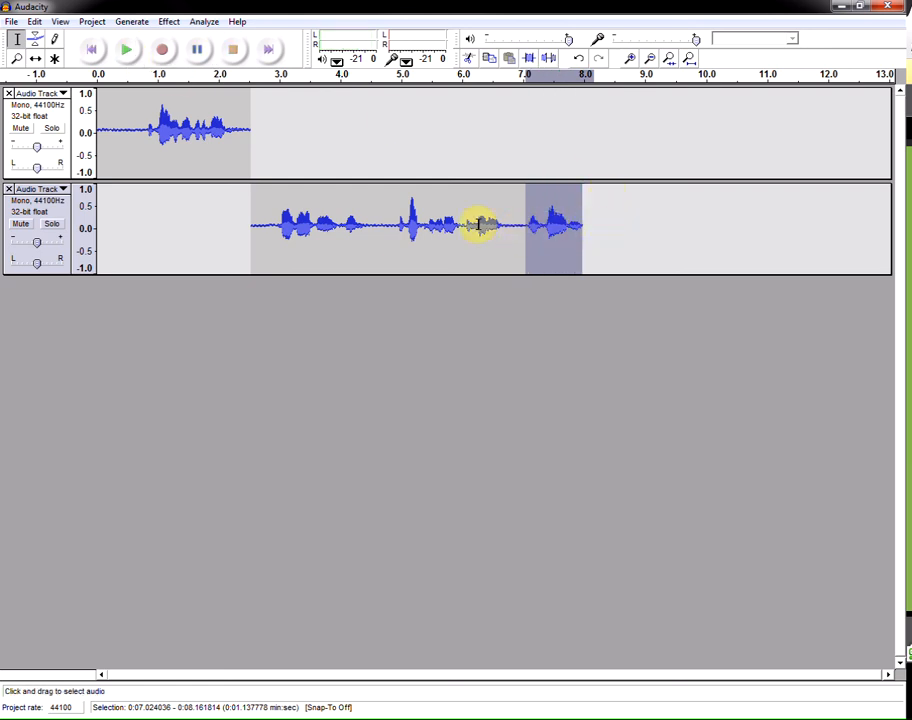
click(514, 223)
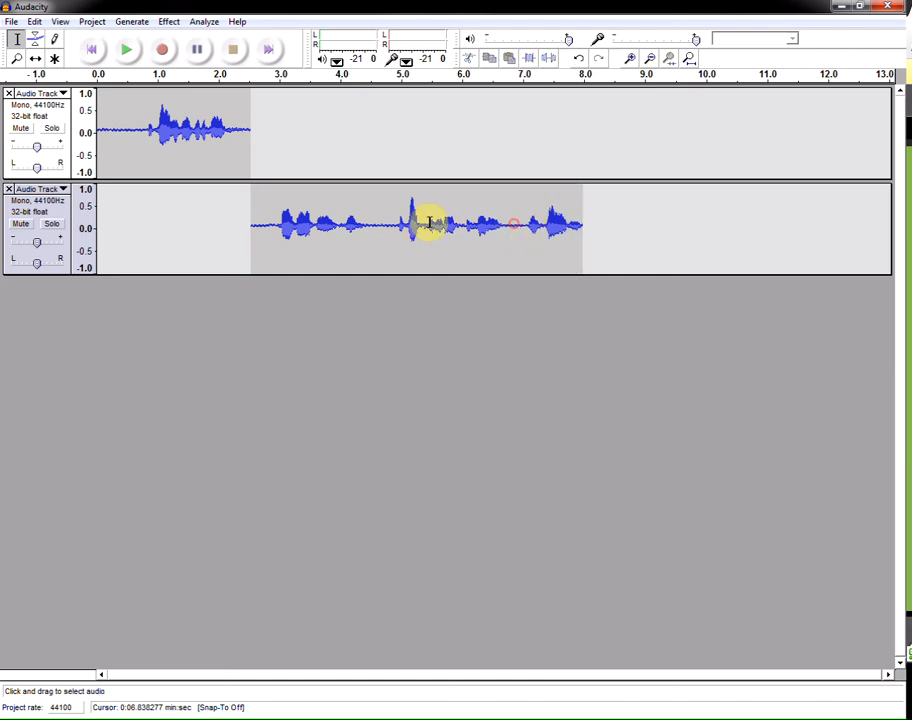
drag(392, 224, 612, 226)
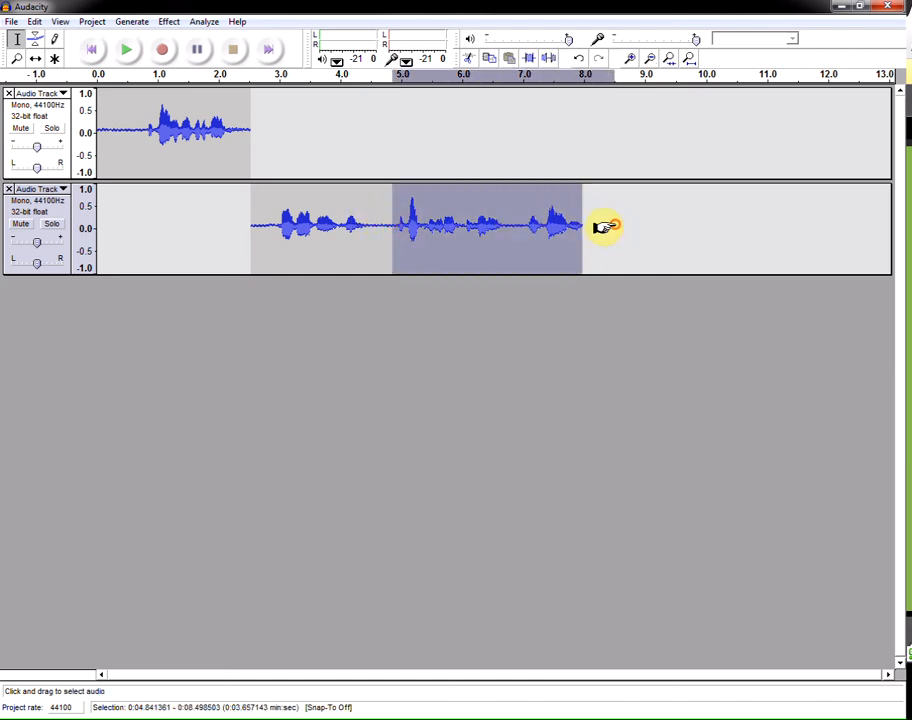
click(133, 55)
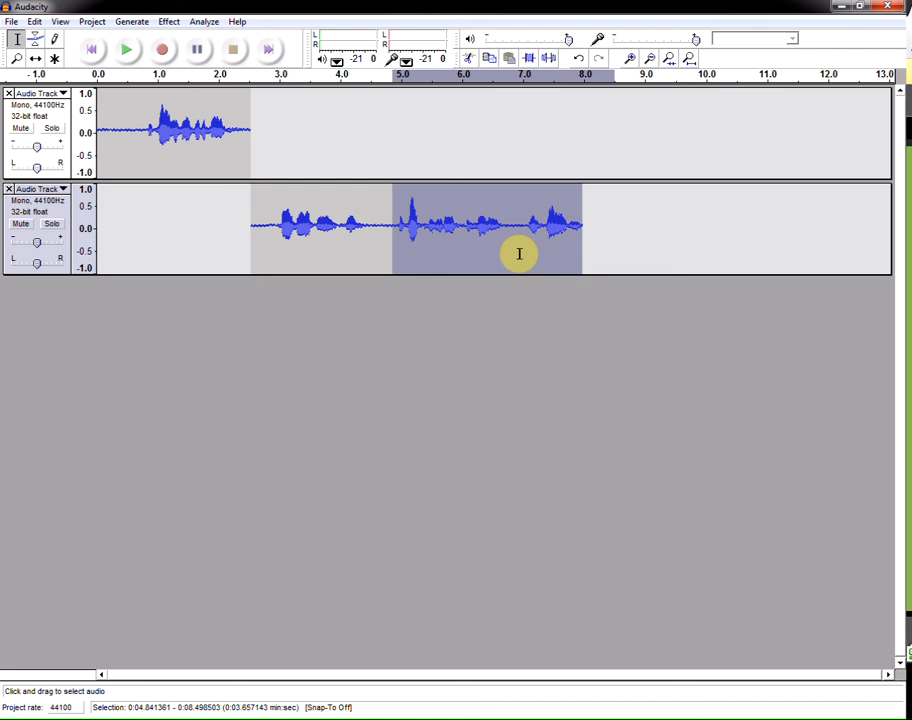
key(Delete)
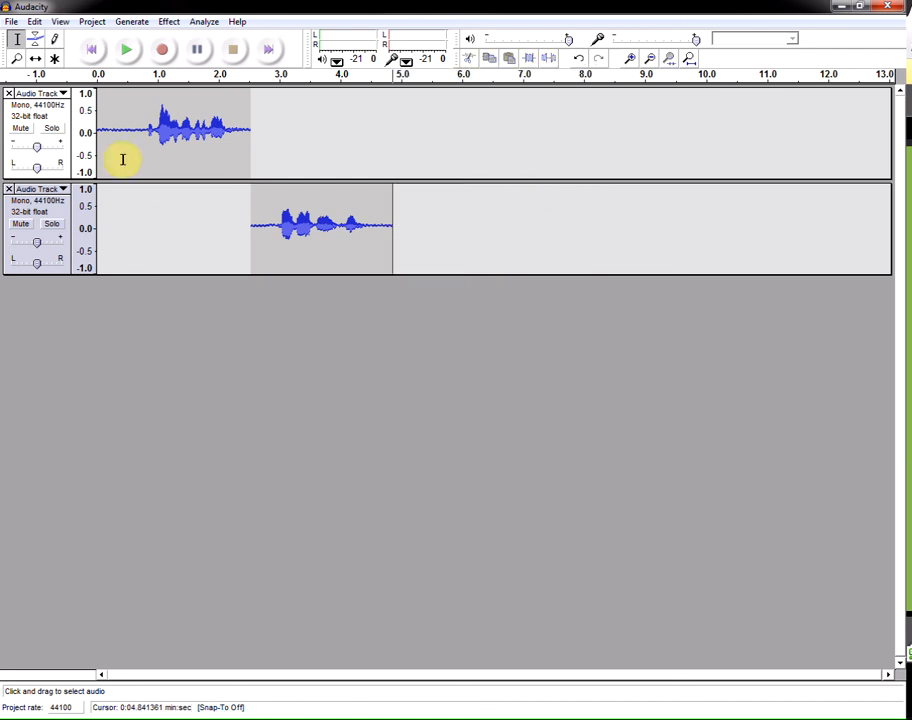
- Record a take on a third track from the end of the second track's audio, then stop recording
click(377, 210)
click(309, 206)
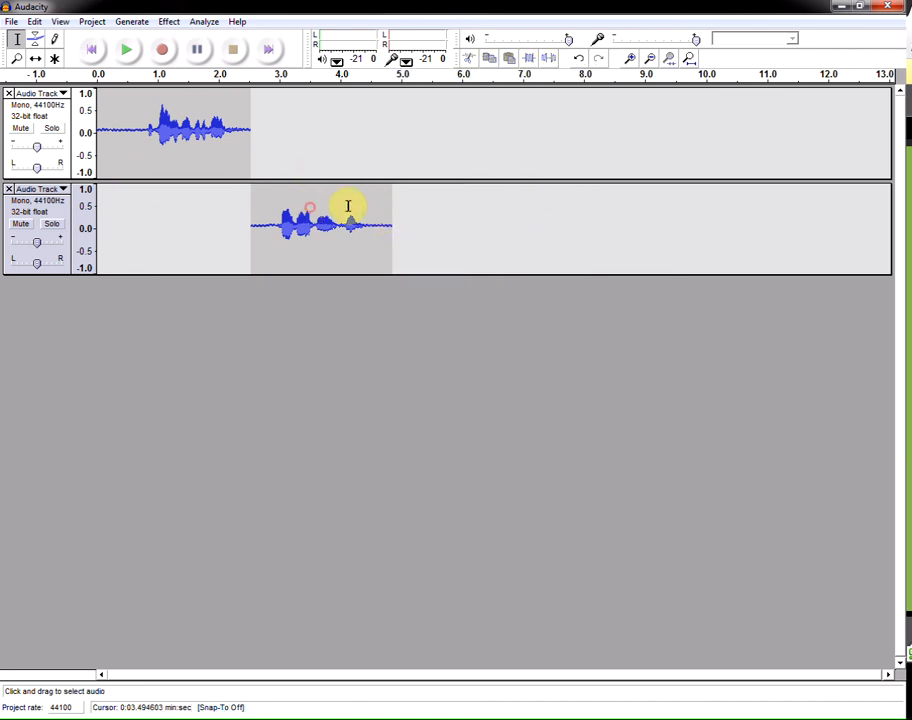
click(374, 205)
click(337, 201)
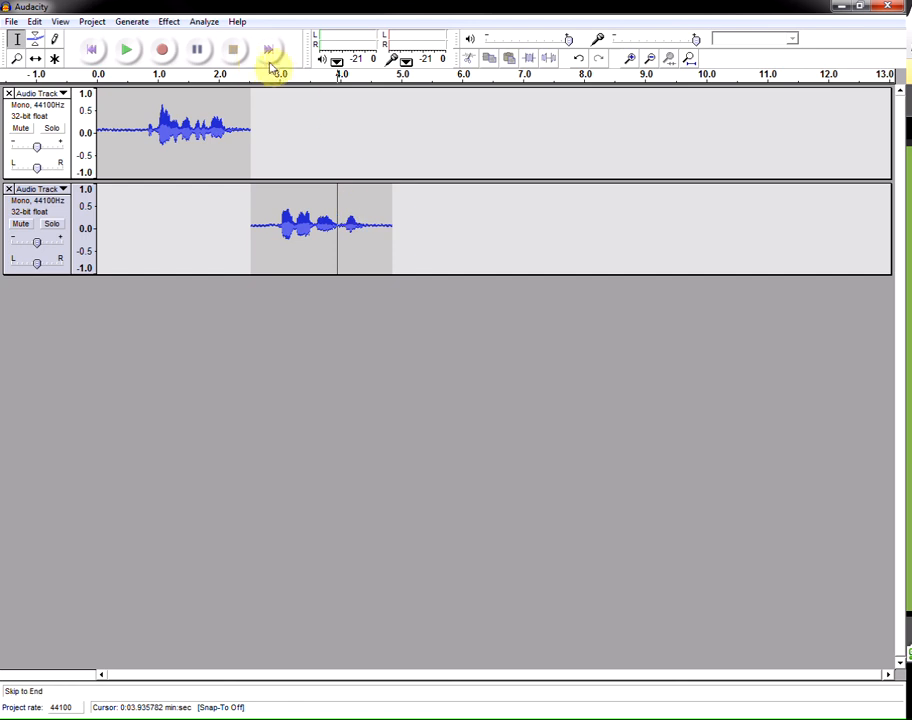
click(277, 52)
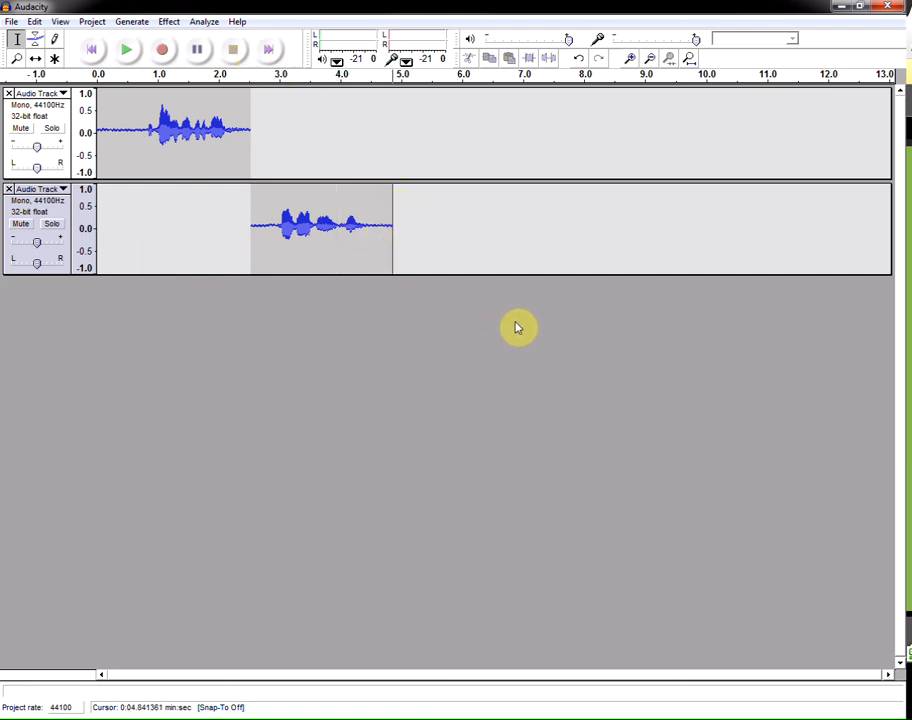
click(163, 51)
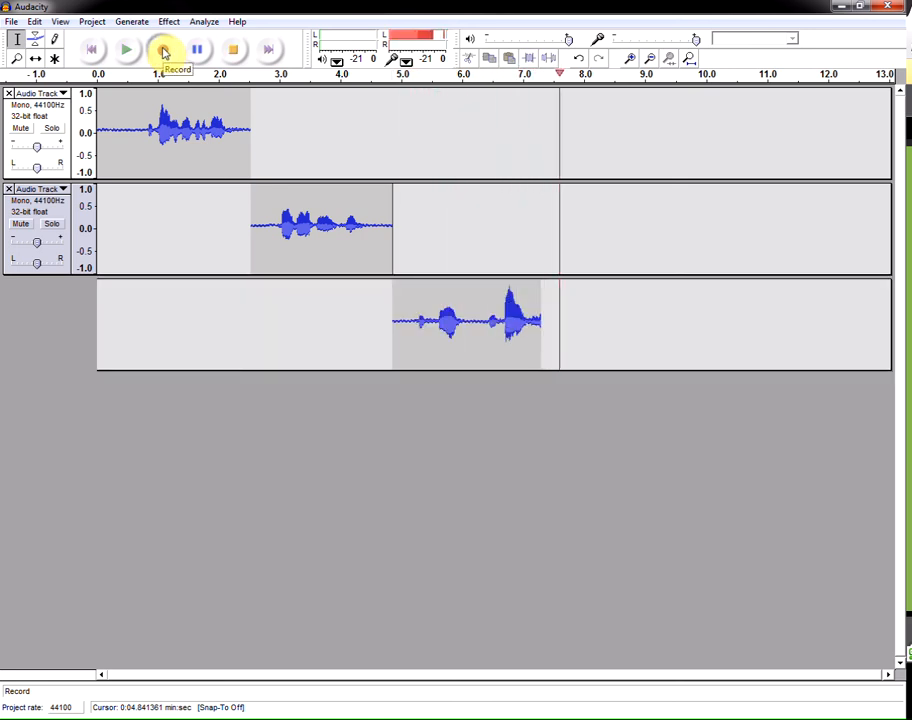
click(232, 52)
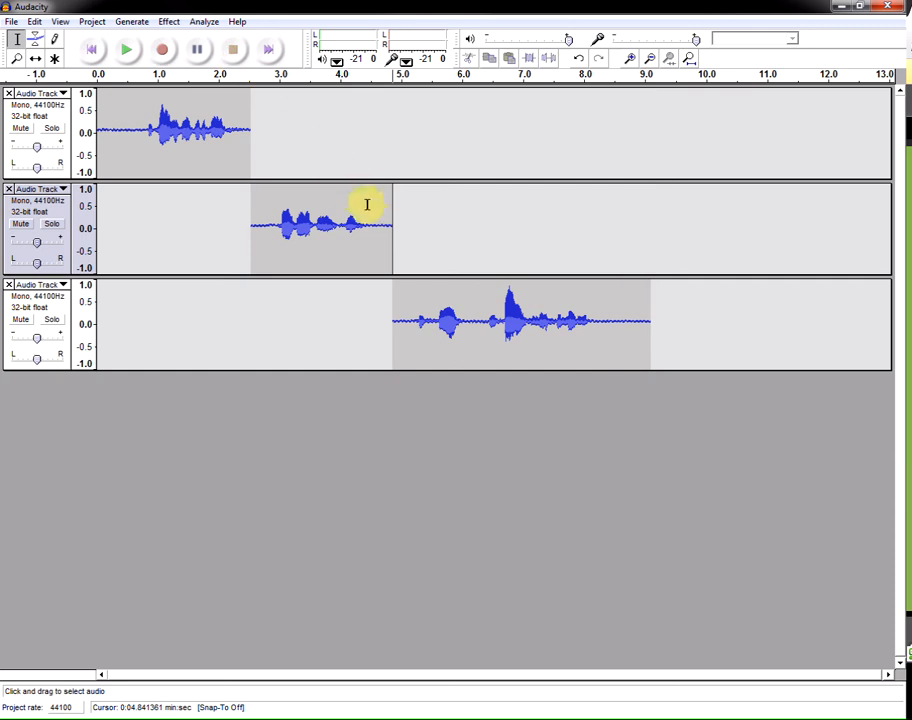
- Delete the third track's recorded audio and close the third track
drag(390, 322, 825, 329)
key(Delete)
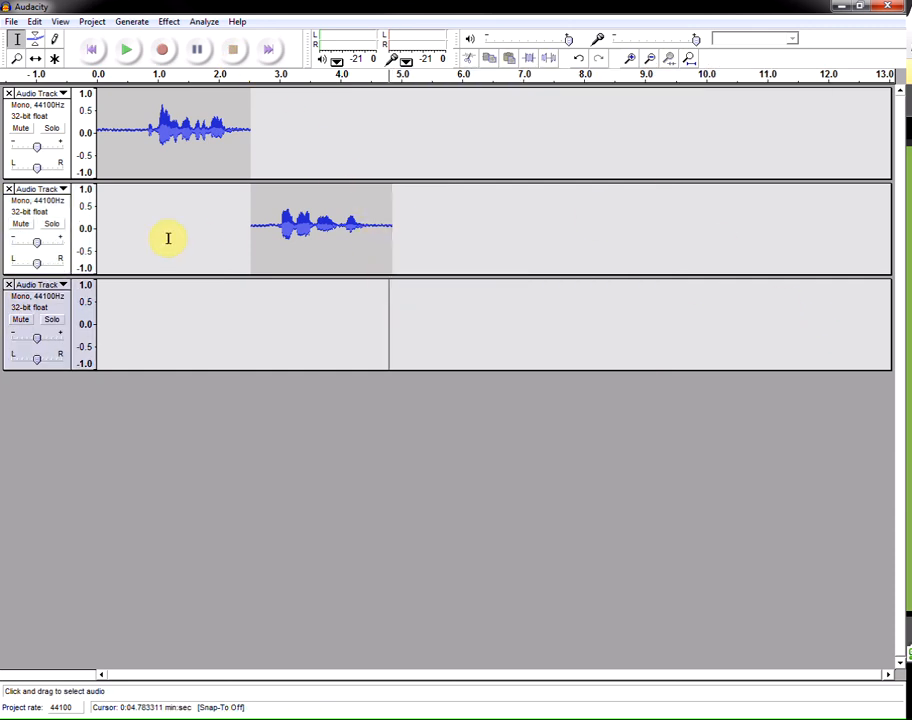
click(9, 286)
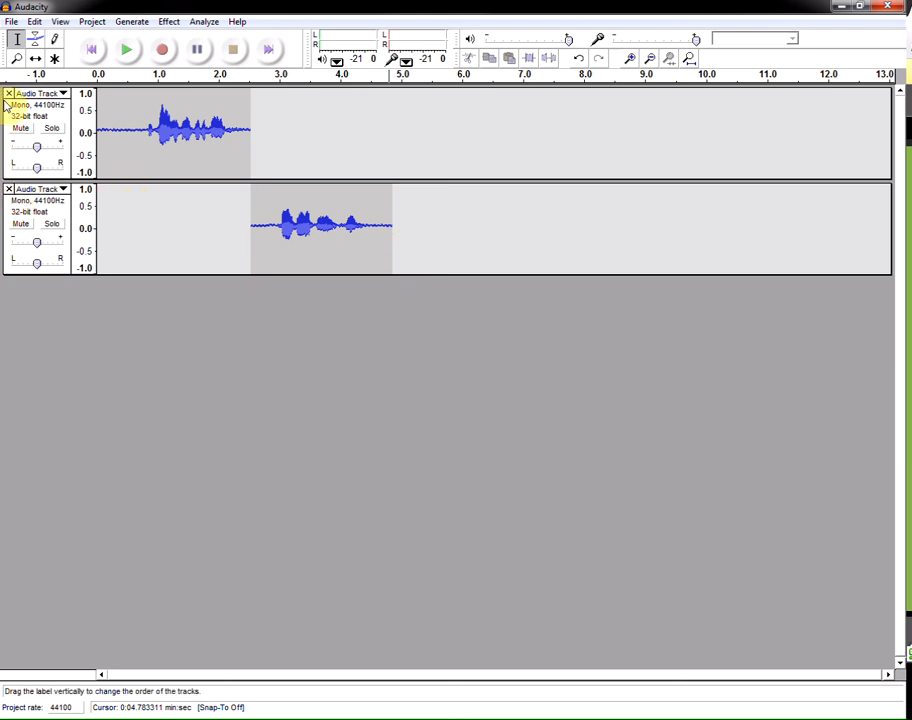
- Record a replacement take on a new third track starting at about 4.8 seconds, then stop recording
click(390, 228)
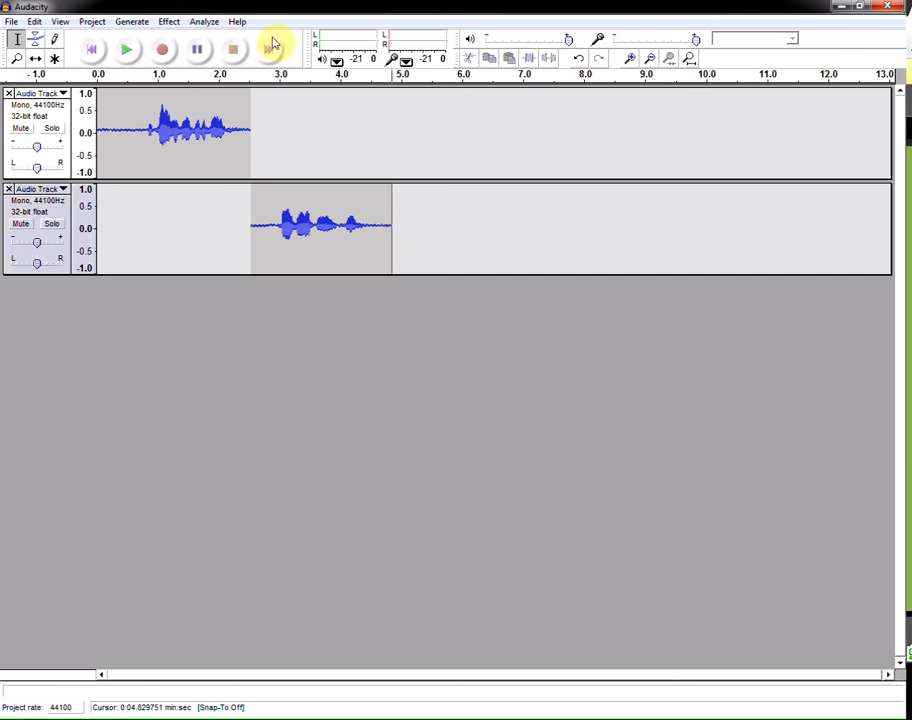
click(271, 48)
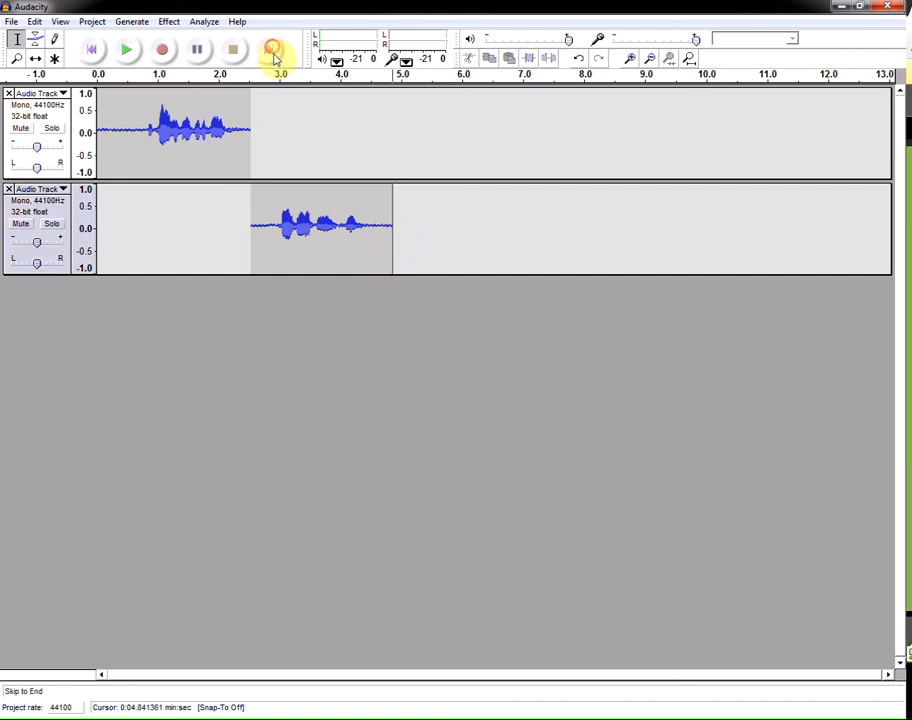
click(164, 52)
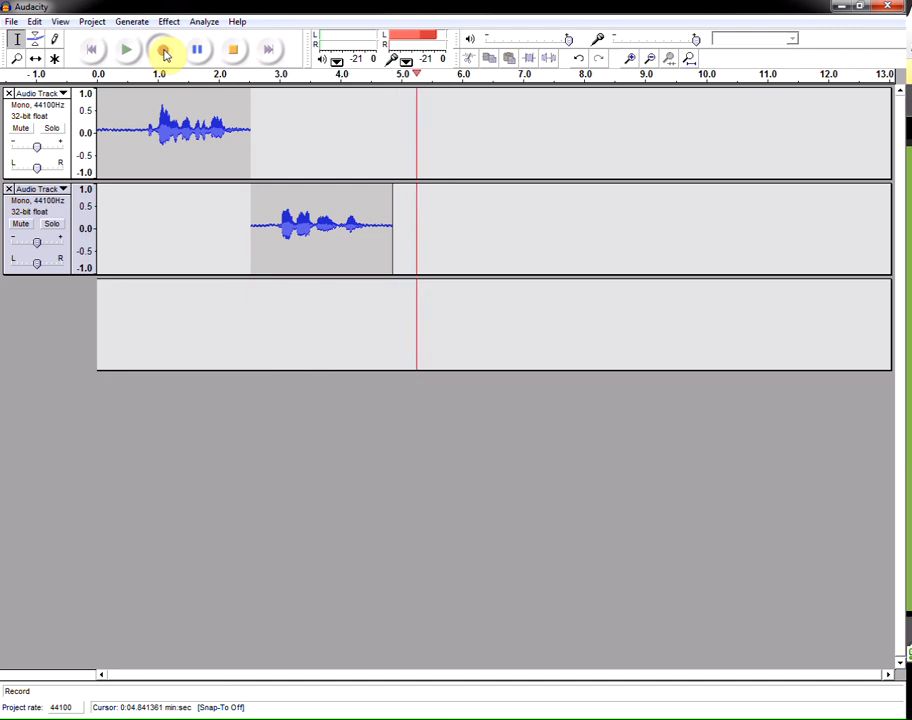
click(232, 52)
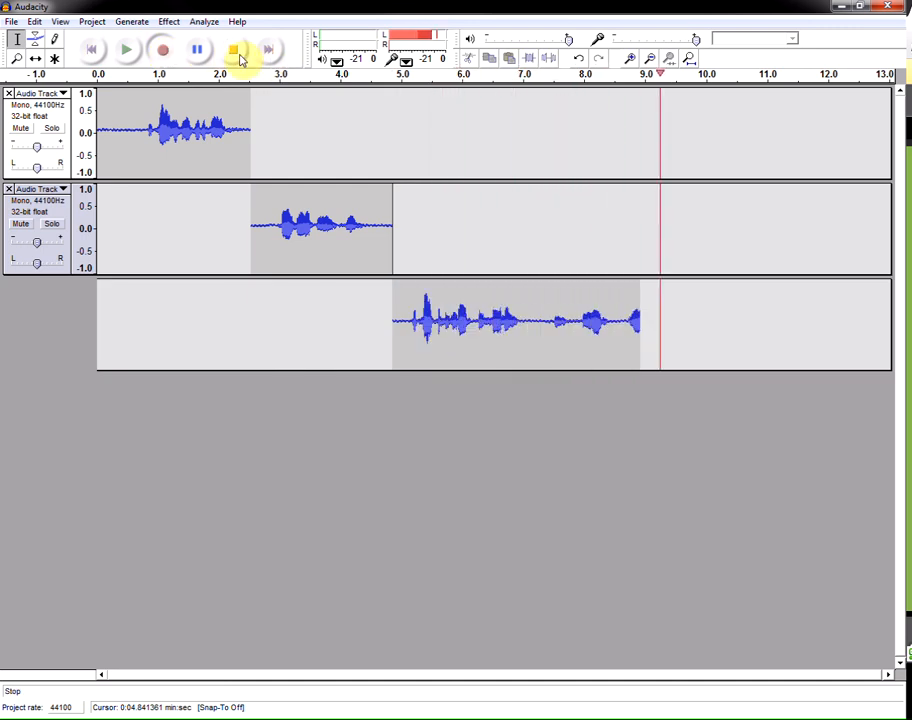
click(236, 53)
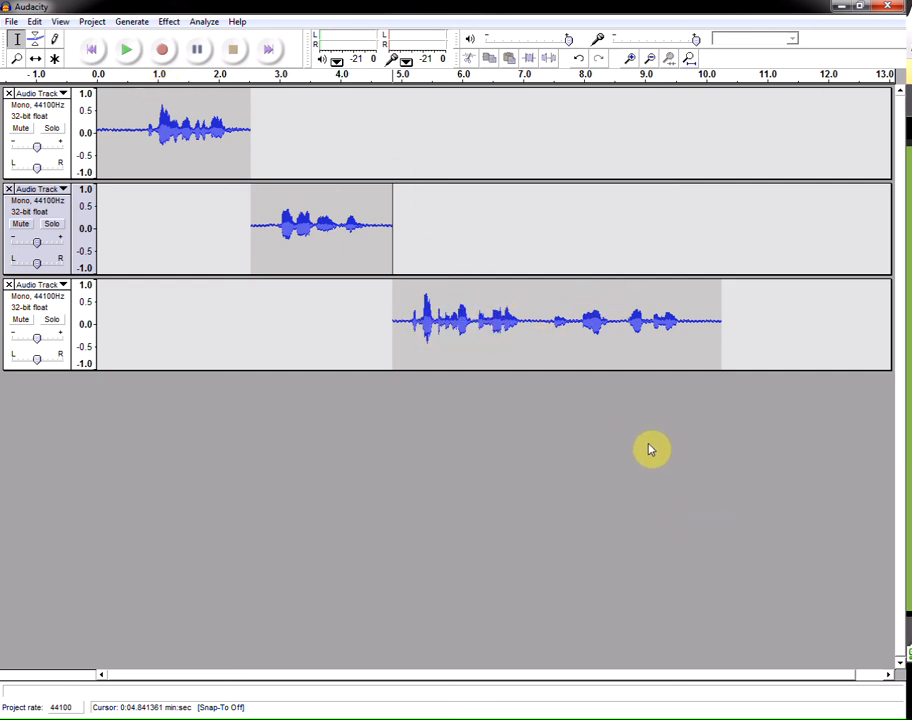
- Play all three tracks back from the start
click(100, 110)
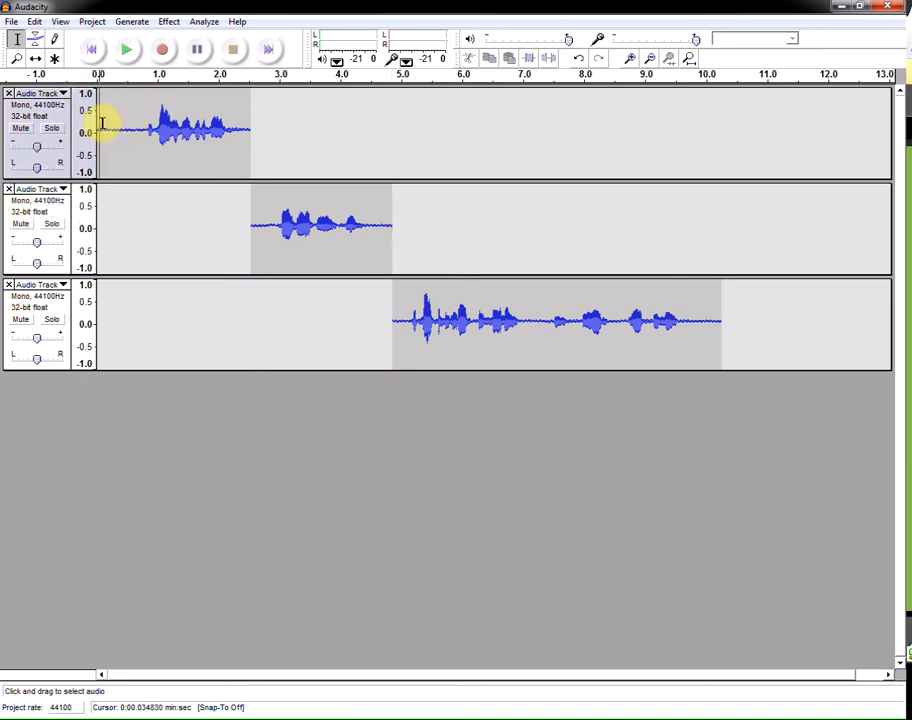
click(99, 127)
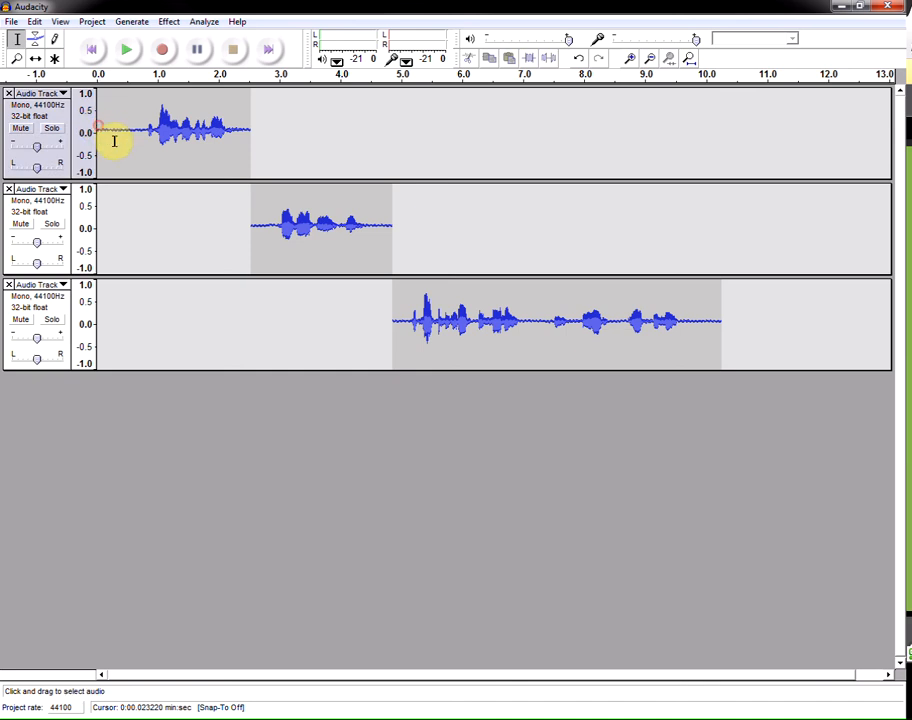
click(128, 51)
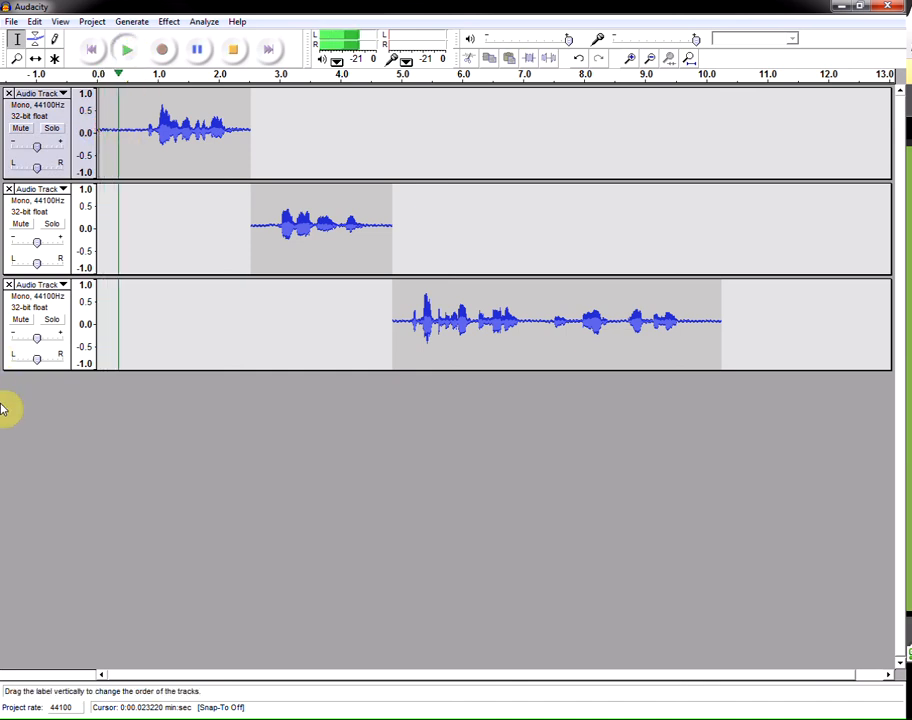